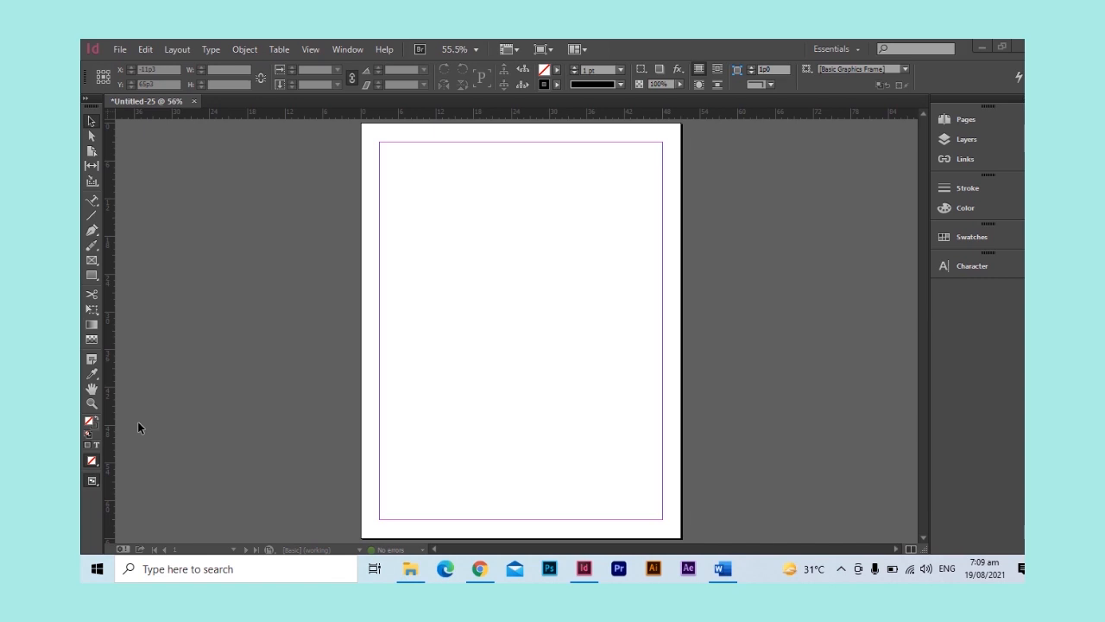
left_click(93, 274)
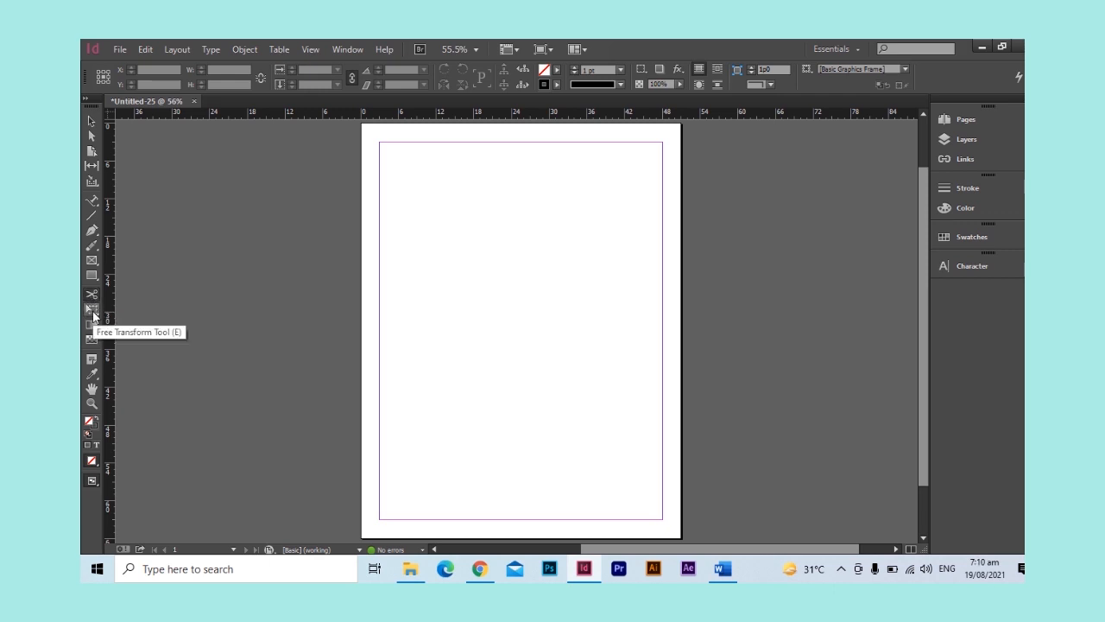
left_click(92, 310)
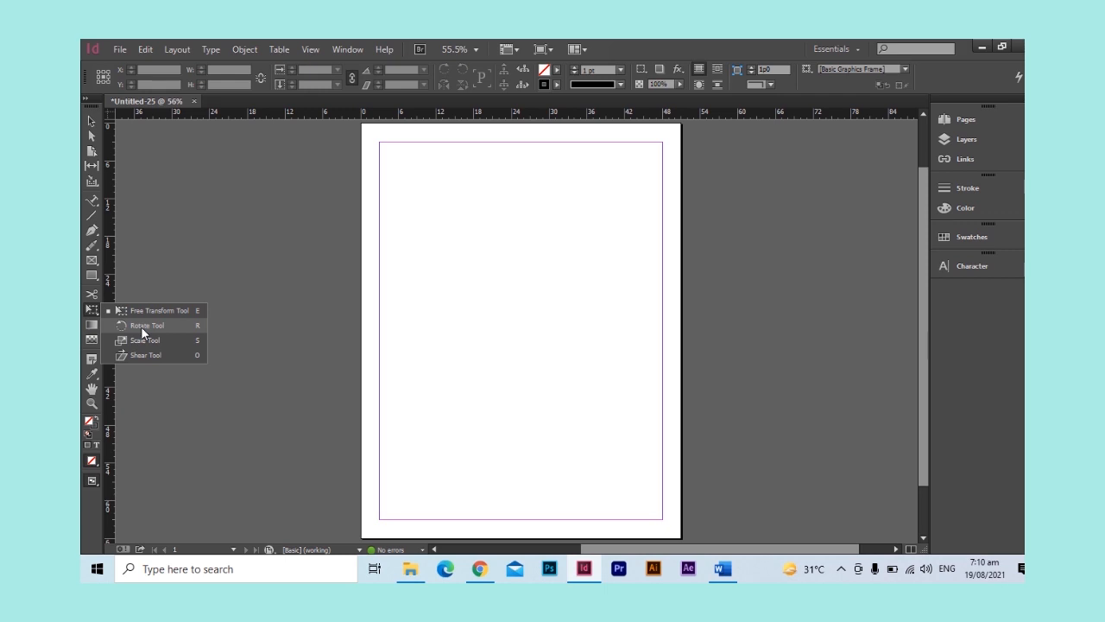
Step: Draw a square about 25p10.5 wide and high in the middle of the page with the Rectangle tool
left_click(92, 275)
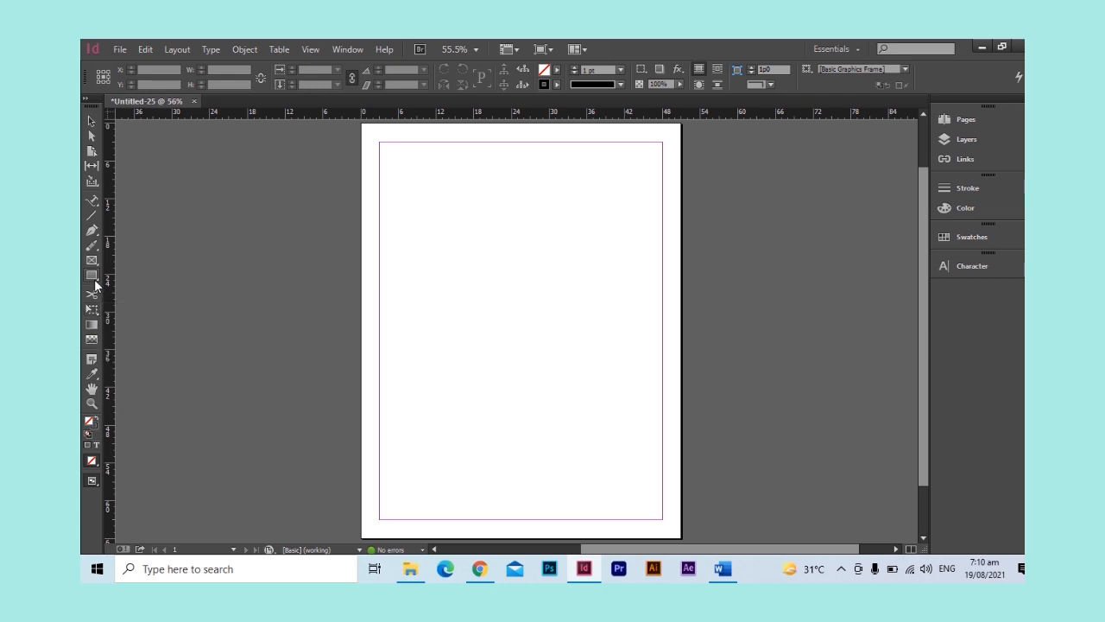
left_click(138, 276)
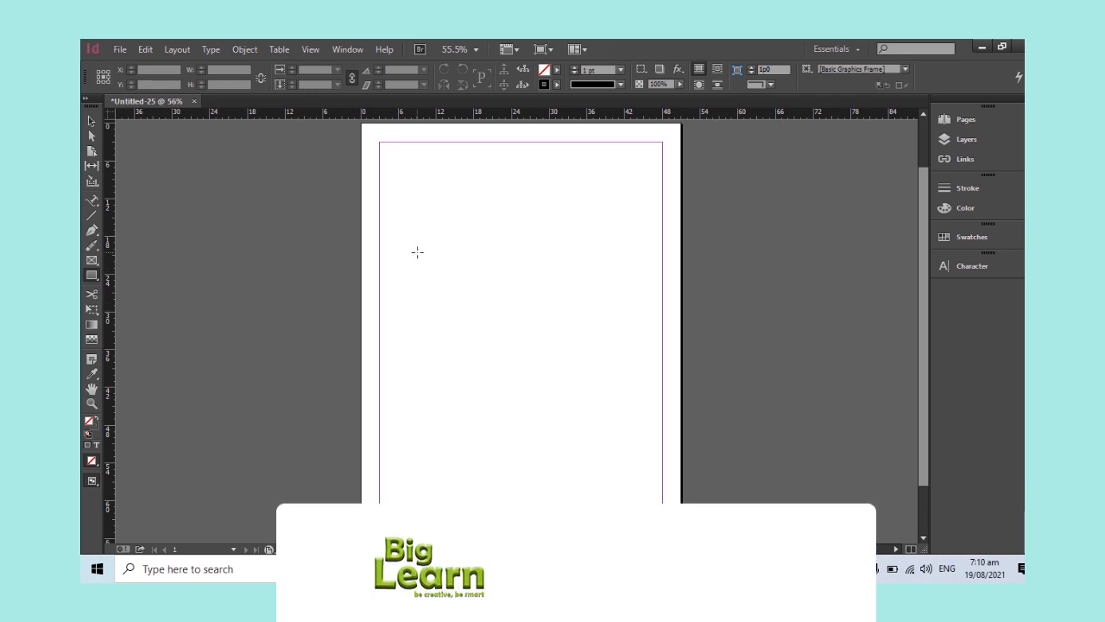
left_click_drag(443, 226, 605, 386)
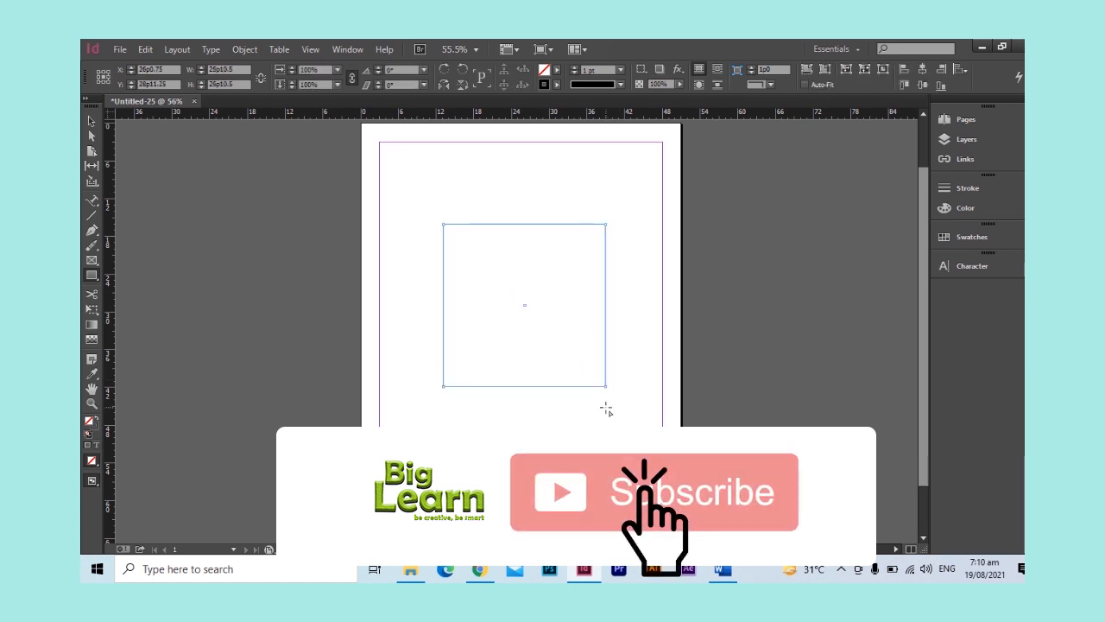
Step: Fill the square with the green swatch C=75 M=5 Y=100 K=0 and move it to the upper-left area of the page
left_click(556, 69)
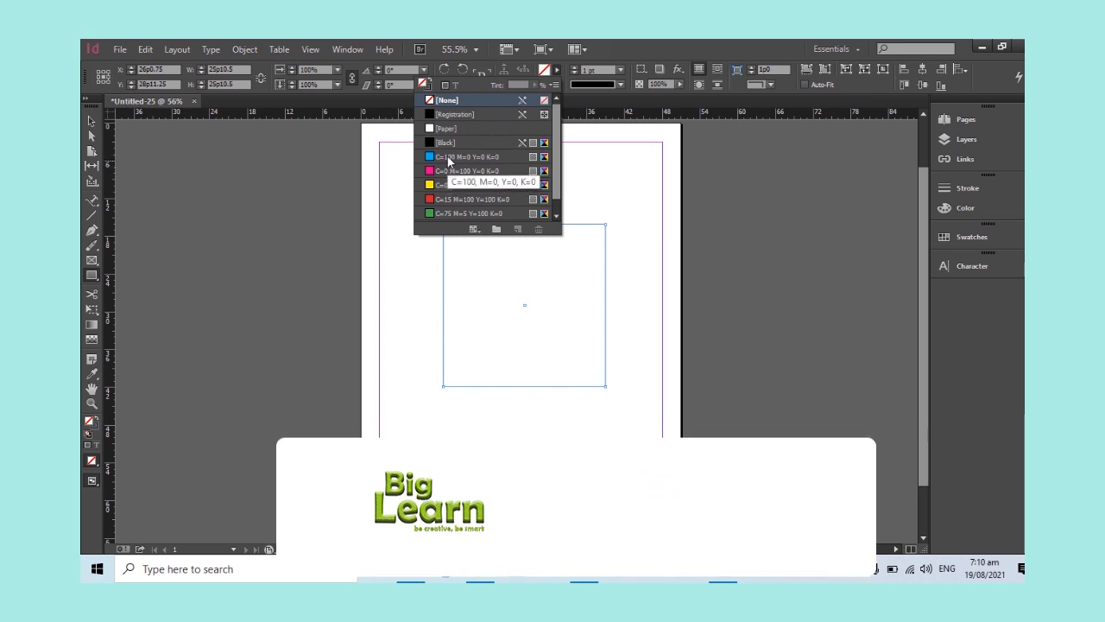
left_click(449, 212)
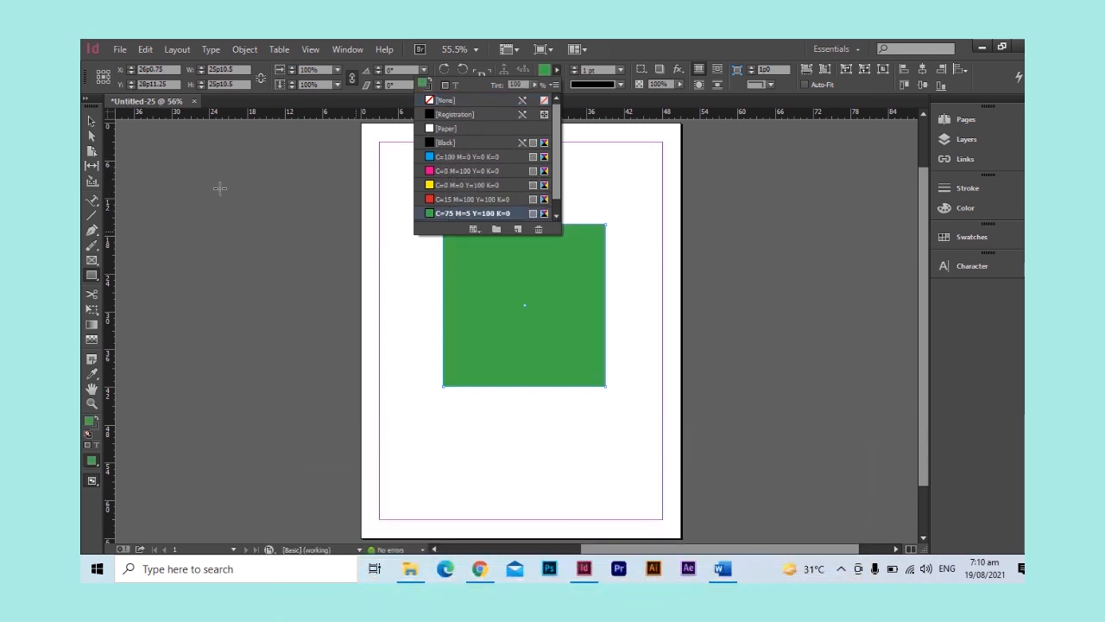
left_click(88, 123)
left_click_drag(533, 335, 495, 277)
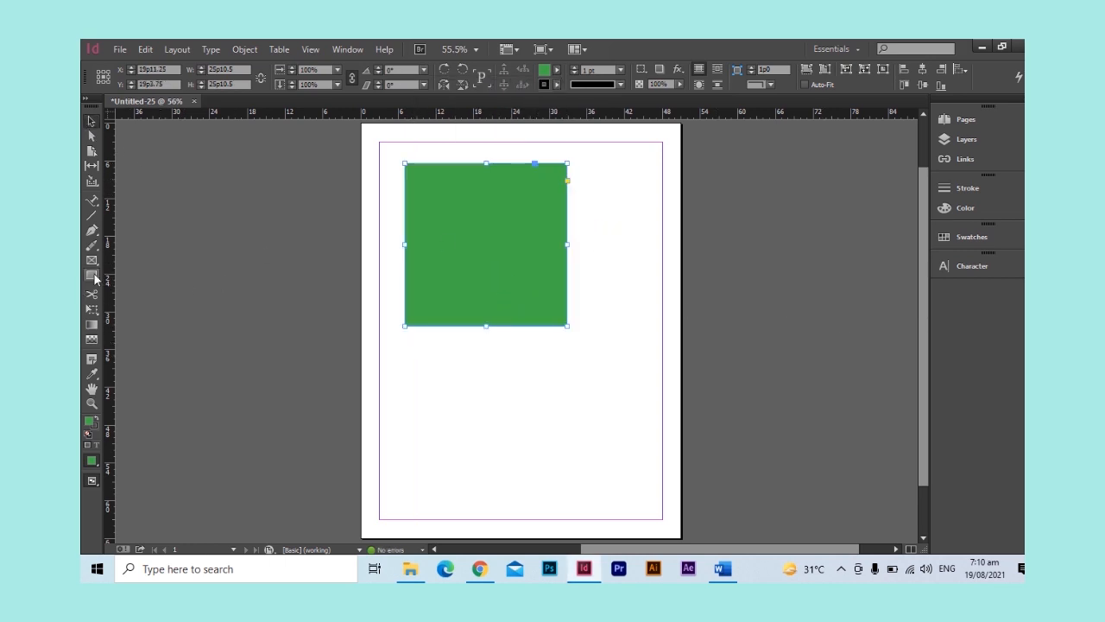
Step: Draw a circle about 15p7.5 in diameter below the green square and fill it with the cyan swatch C=100 M=0 Y=0 K=0
left_click_drag(92, 275, 144, 281)
left_click(145, 291)
left_click_drag(440, 386, 615, 486)
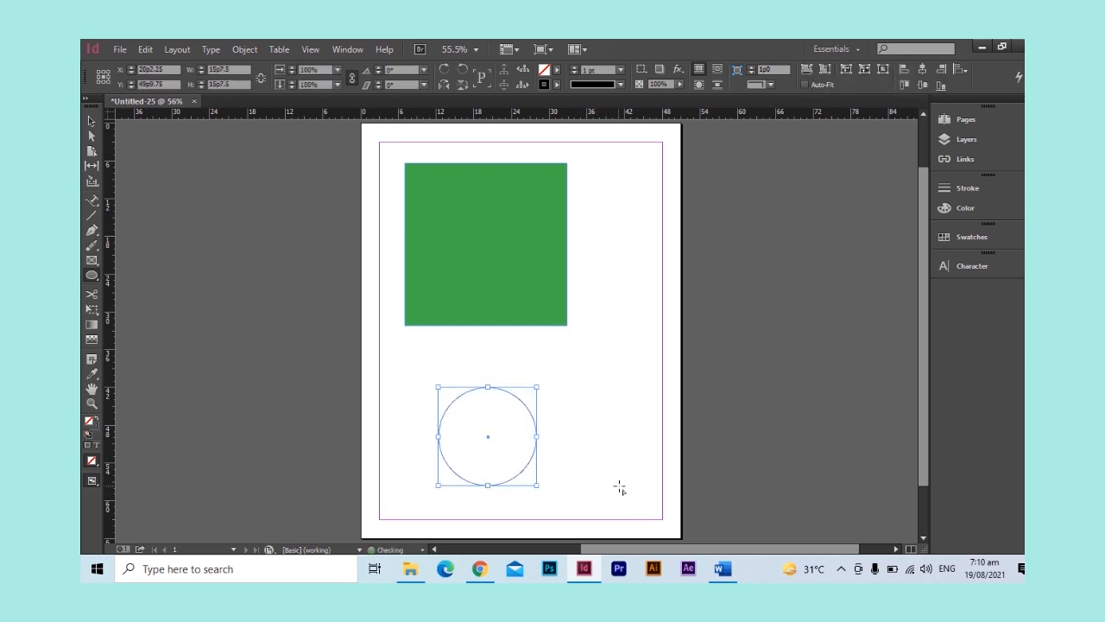
left_click(557, 71)
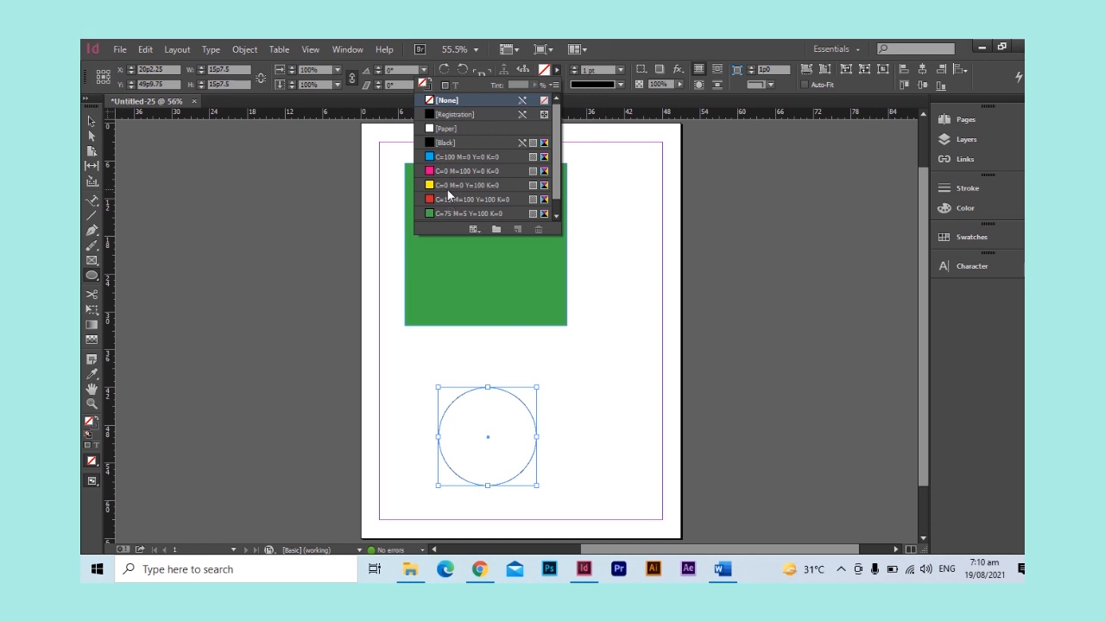
left_click(449, 158)
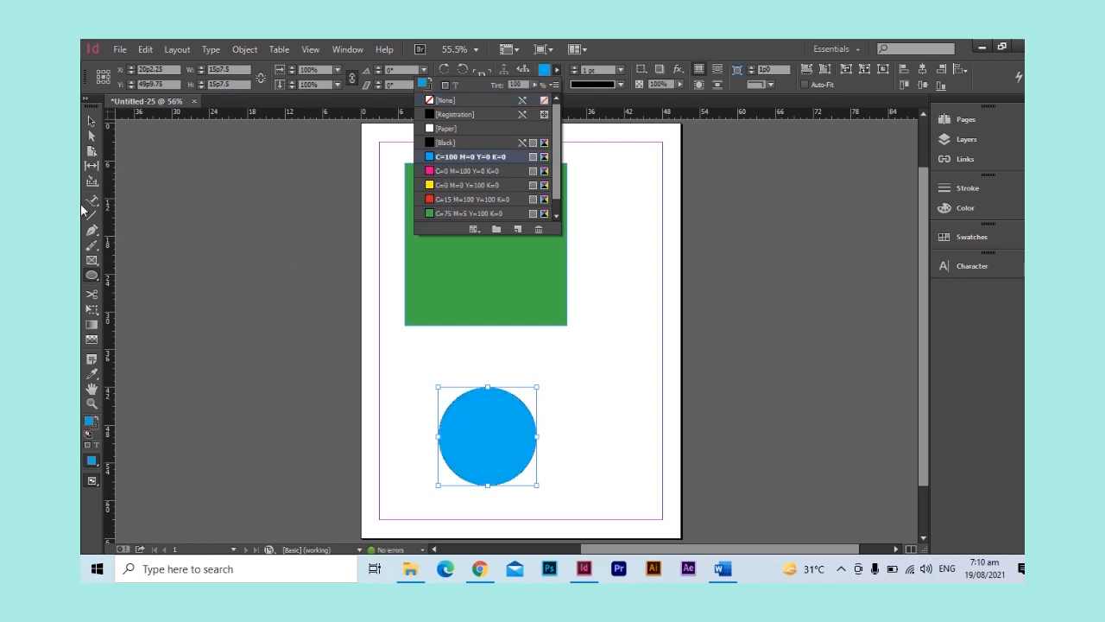
Step: Draw a hexagon about 9p6 wide and 8p2.7 high beside the circle and fill it with red C=15 M=100 Y=100 K=0
left_click(93, 278)
left_click(147, 303)
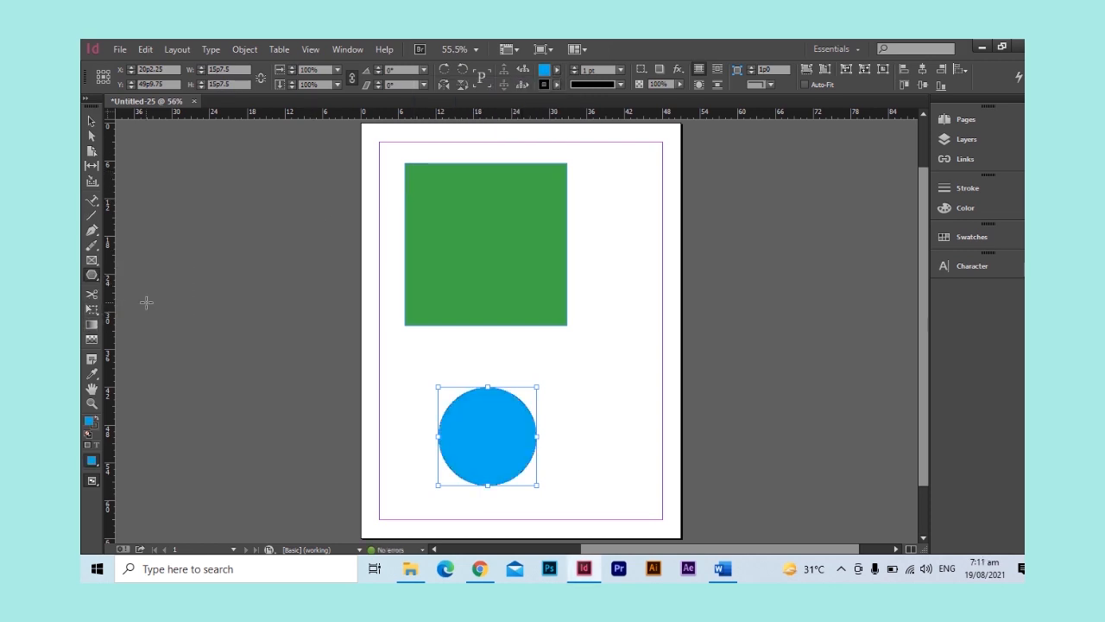
left_click_drag(585, 372, 641, 467)
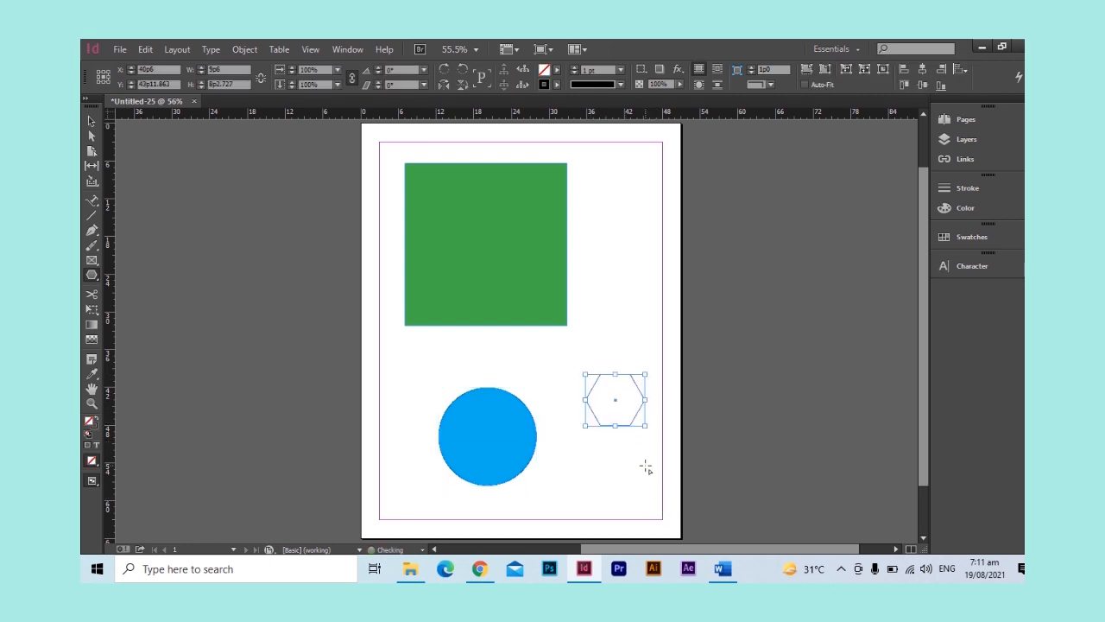
left_click(558, 70)
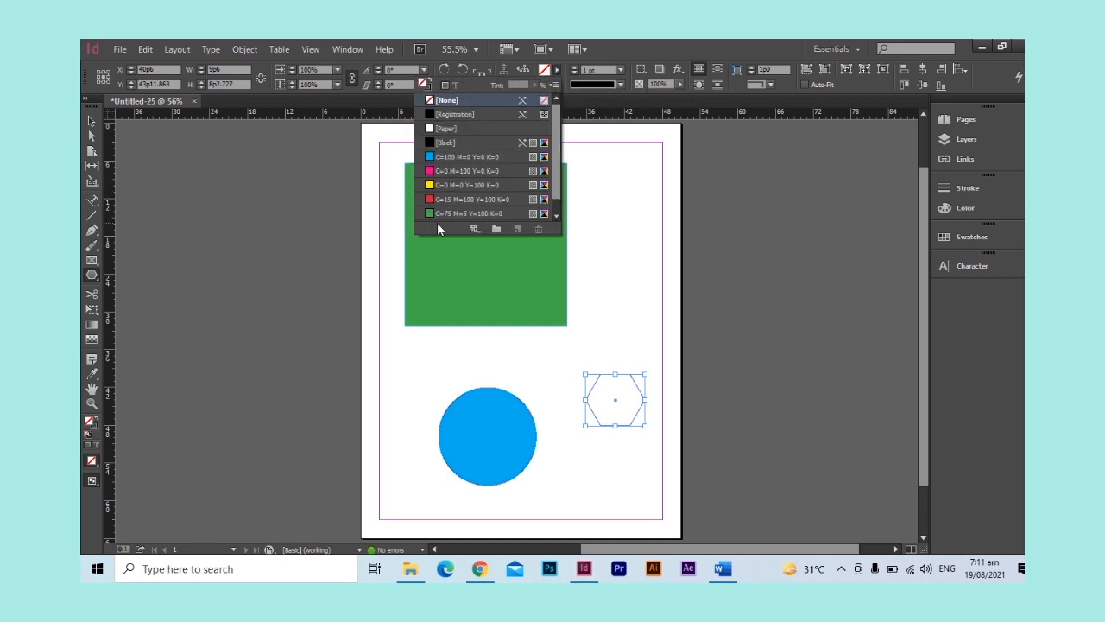
left_click(431, 200)
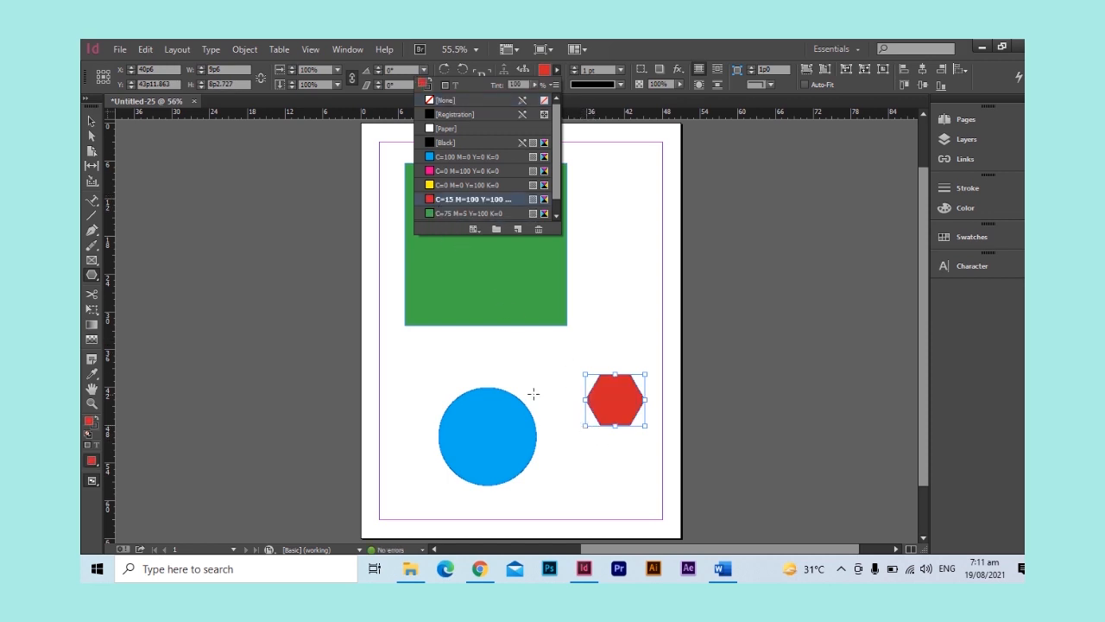
Step: Create a six-sided, 9p6-wide polygon with a slight star inset above the red hexagon and fill it with yellow C=0 M=0 Y=100 K=0
left_click(607, 313)
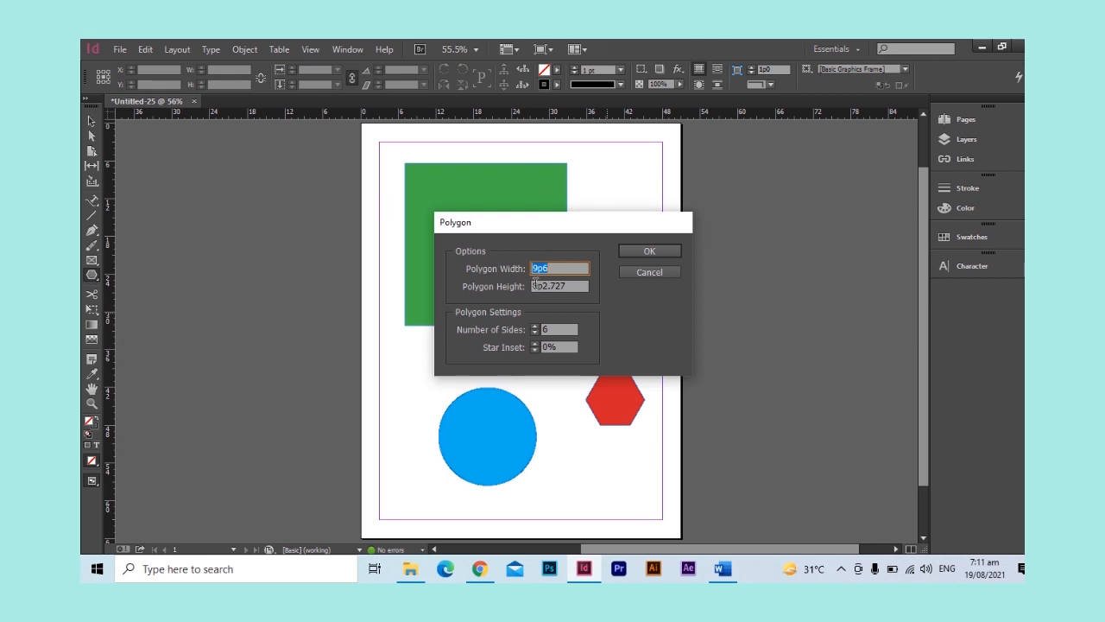
left_click(556, 347)
left_click(659, 250)
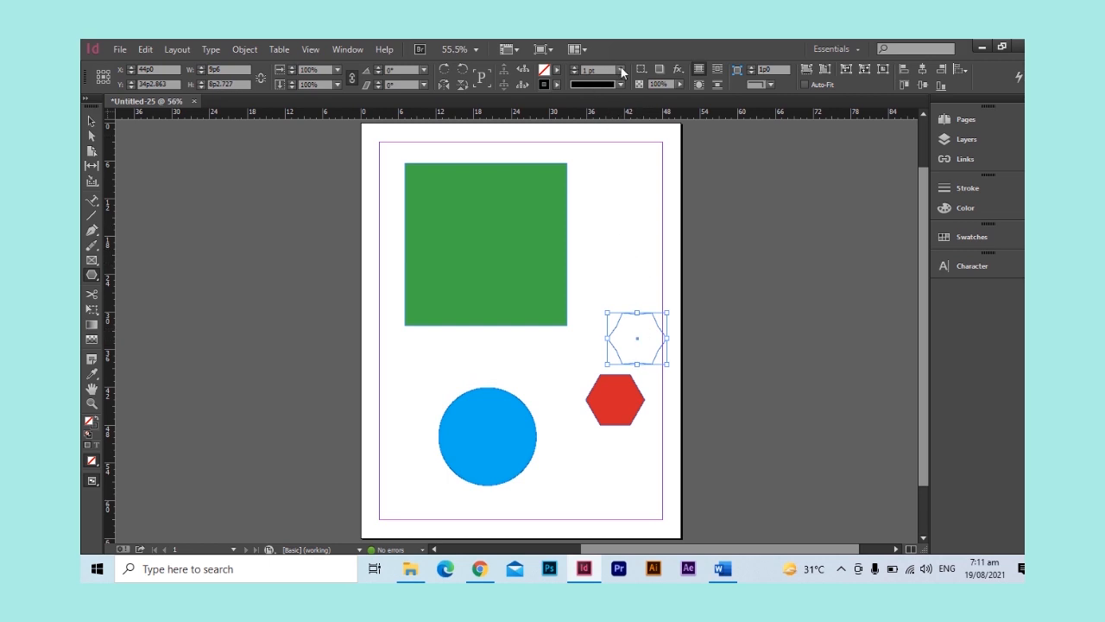
left_click(558, 71)
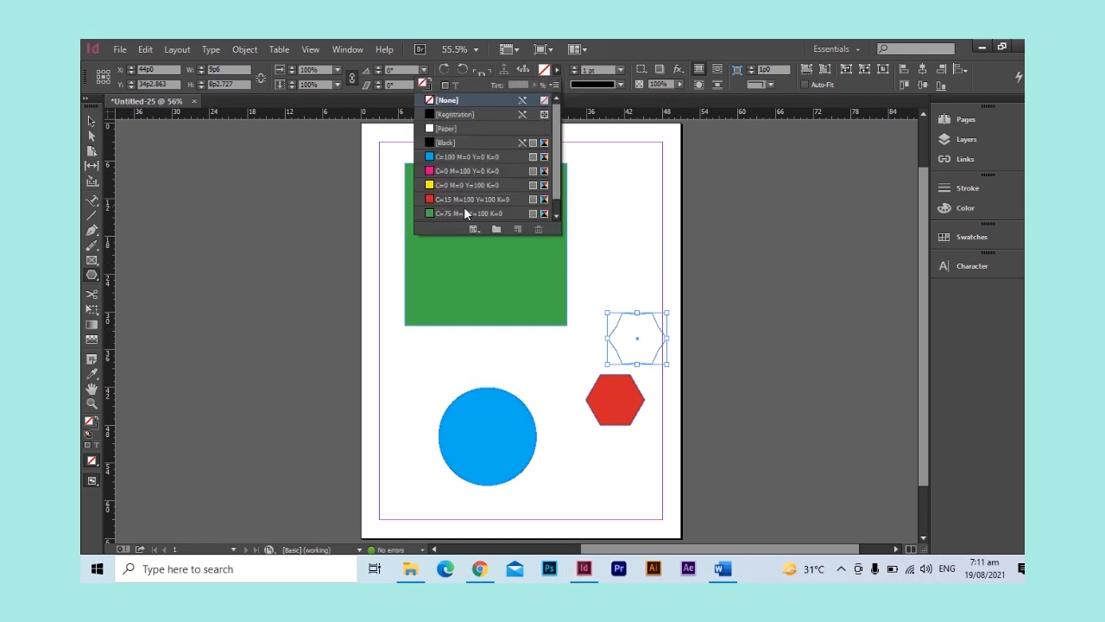
left_click(463, 183)
Step: Stack the yellow polygon above the red hexagon beside the green square, and move the blue circle below them
left_click(89, 119)
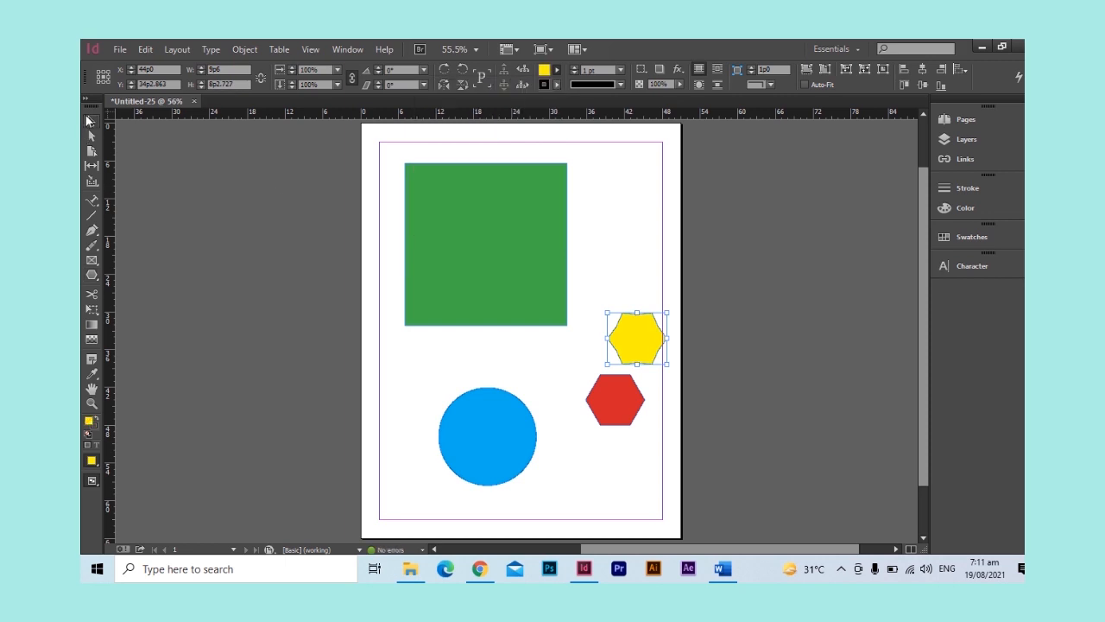
left_click_drag(635, 335, 621, 195)
left_click_drag(628, 401, 634, 264)
left_click_drag(514, 476, 611, 424)
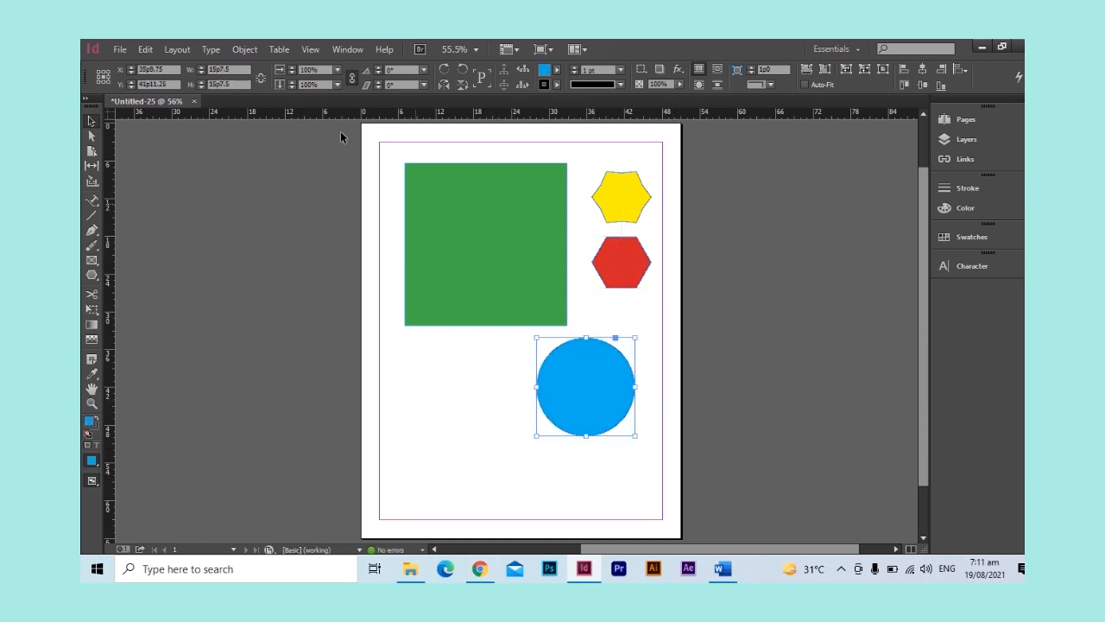
Step: Cut the left edge of the green square at three points with the Scissors tool, shaping a small curved piece
left_click(92, 295)
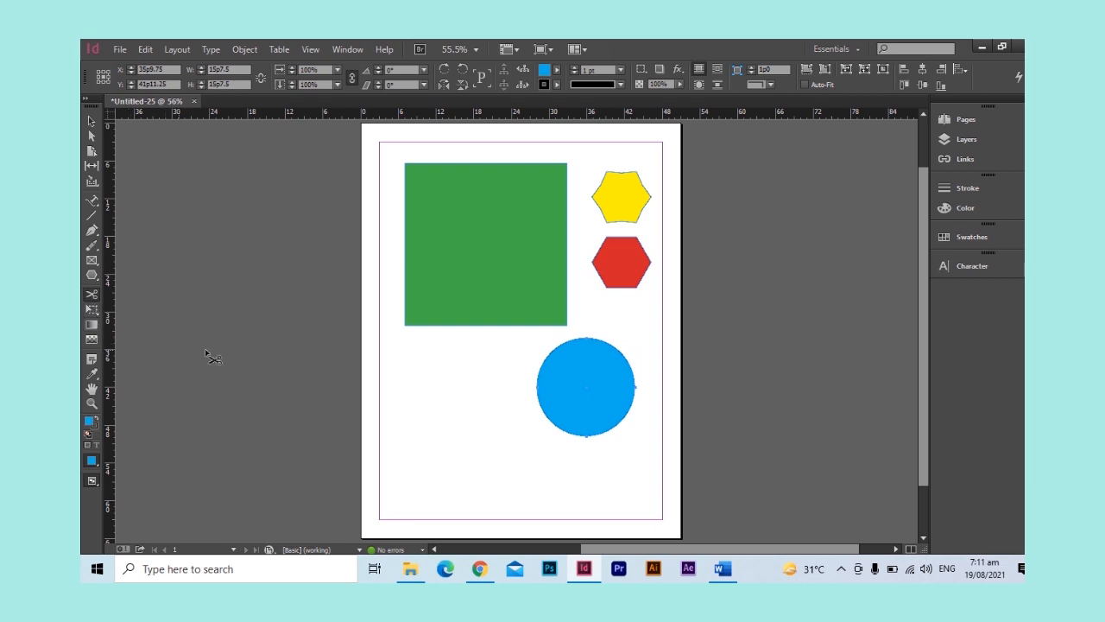
left_click(404, 280)
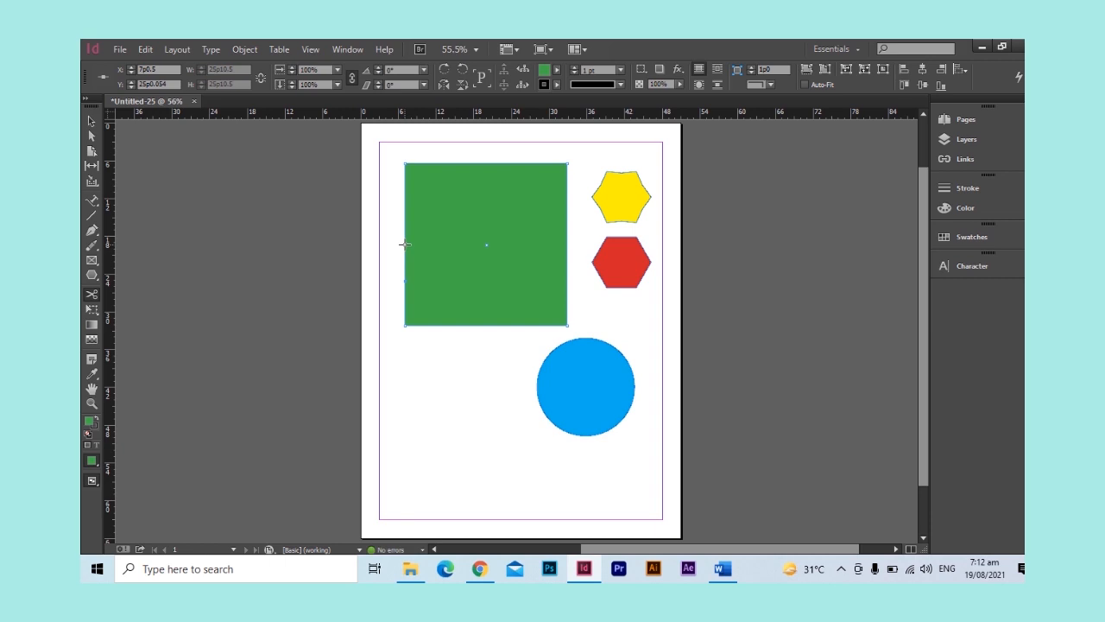
left_click(404, 244)
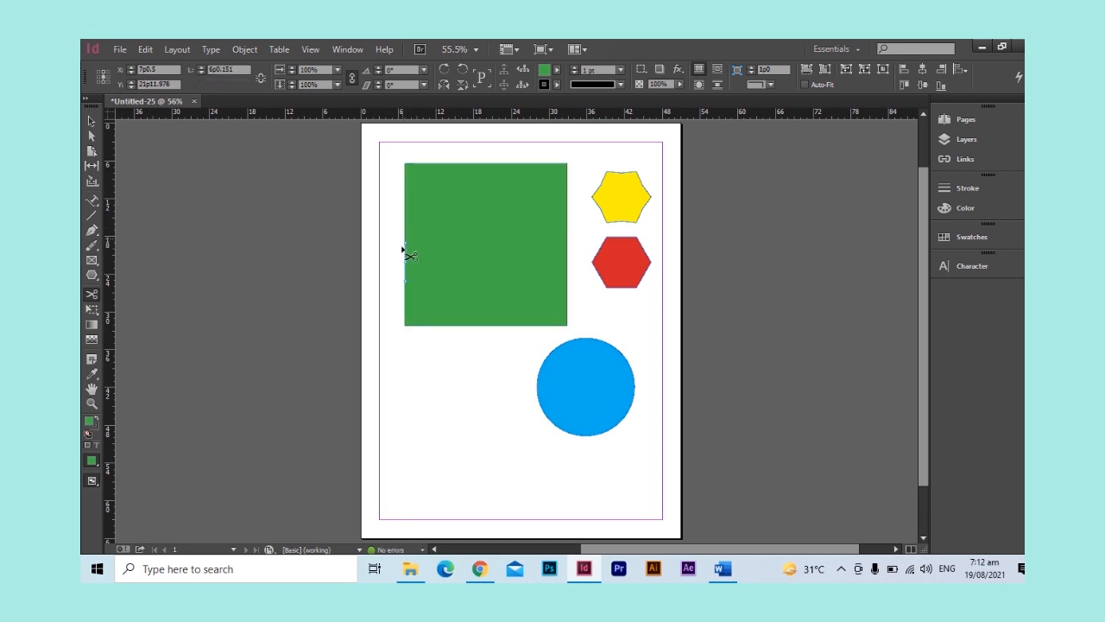
left_click_drag(405, 261, 425, 268)
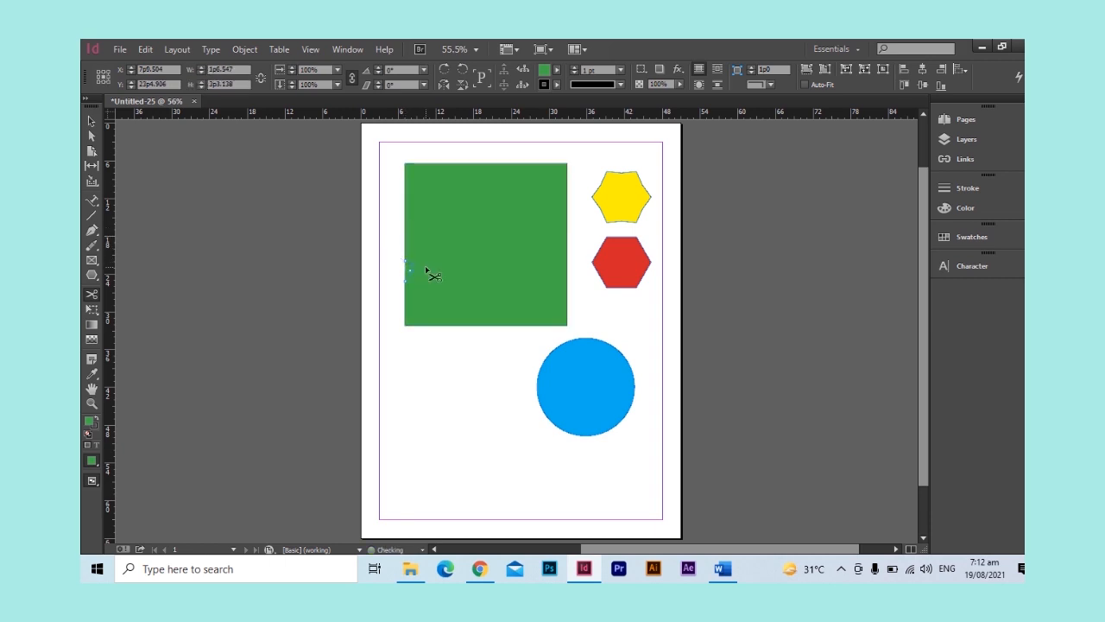
Step: Cut triangular pieces off the green square's upper-left and upper-right corners with the Scissors tool
left_click(405, 233)
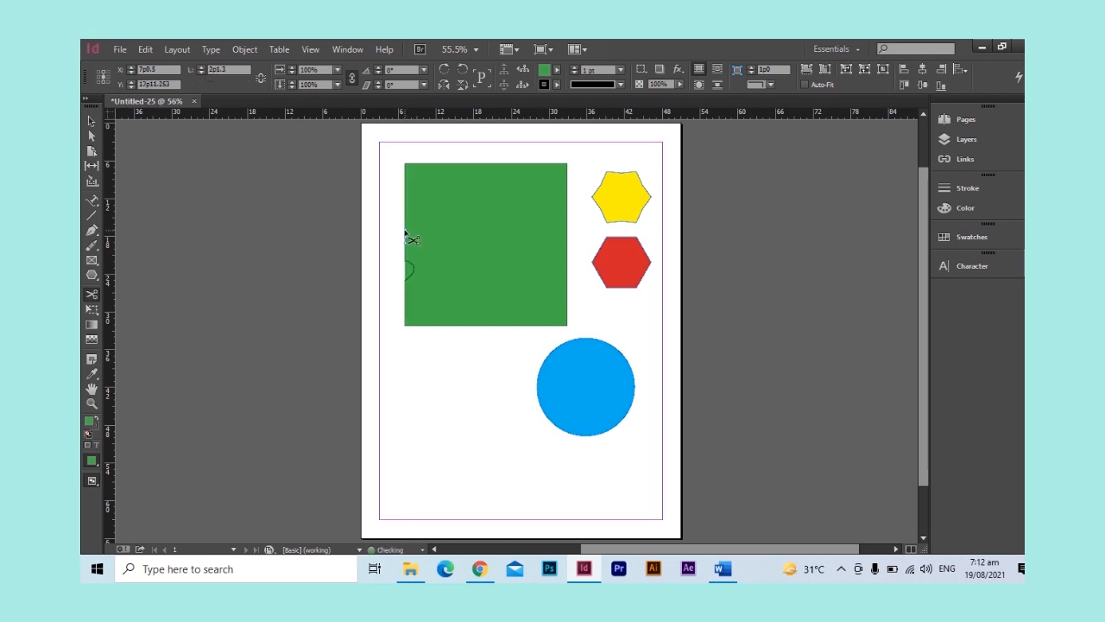
left_click(461, 162)
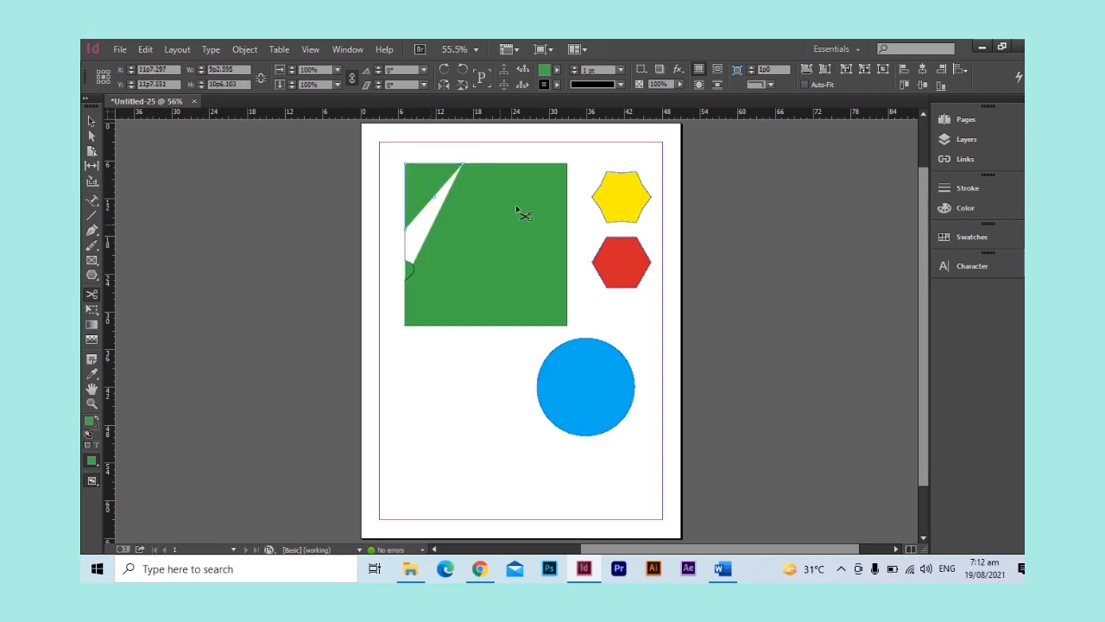
left_click(527, 162)
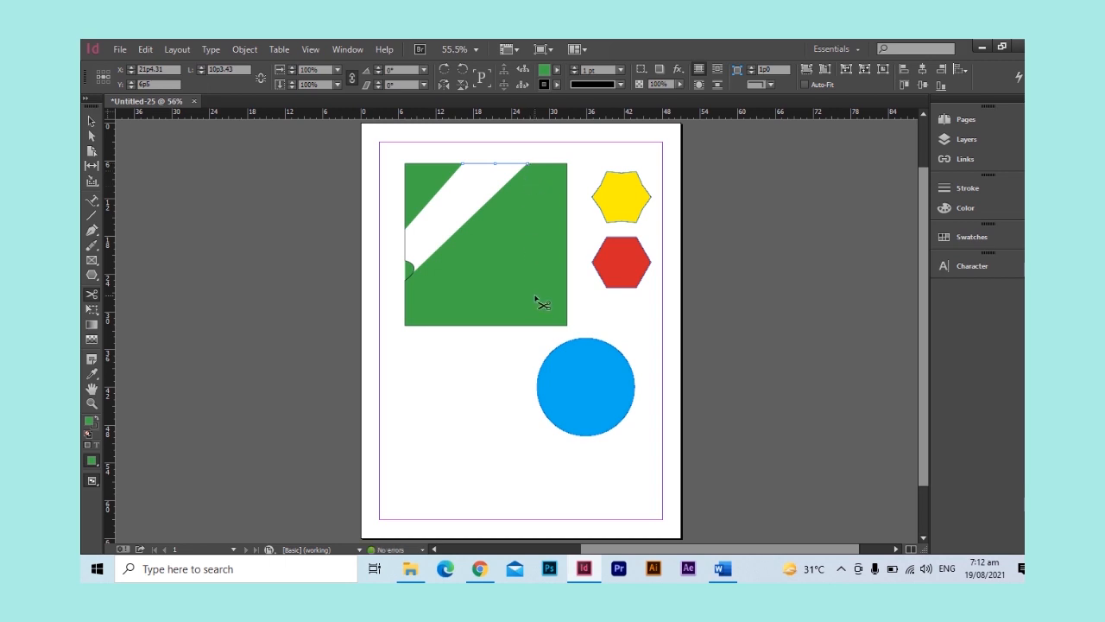
left_click(567, 203)
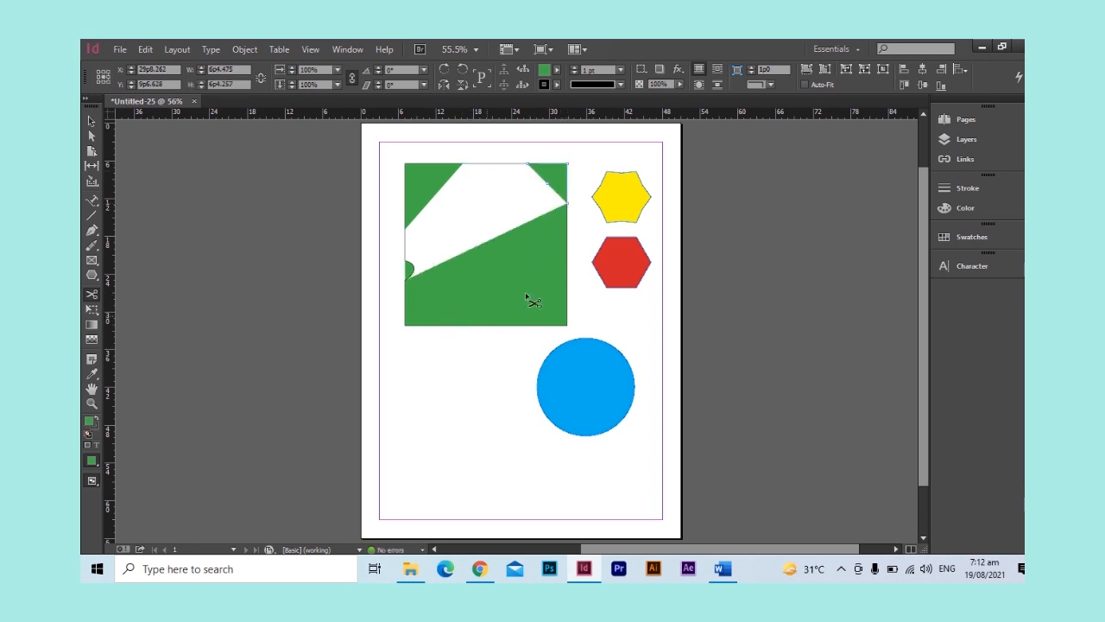
Step: Cut the blue circle's outline with the Scissors tool at its lower edge, its top and its upper-right edge
left_click(568, 433)
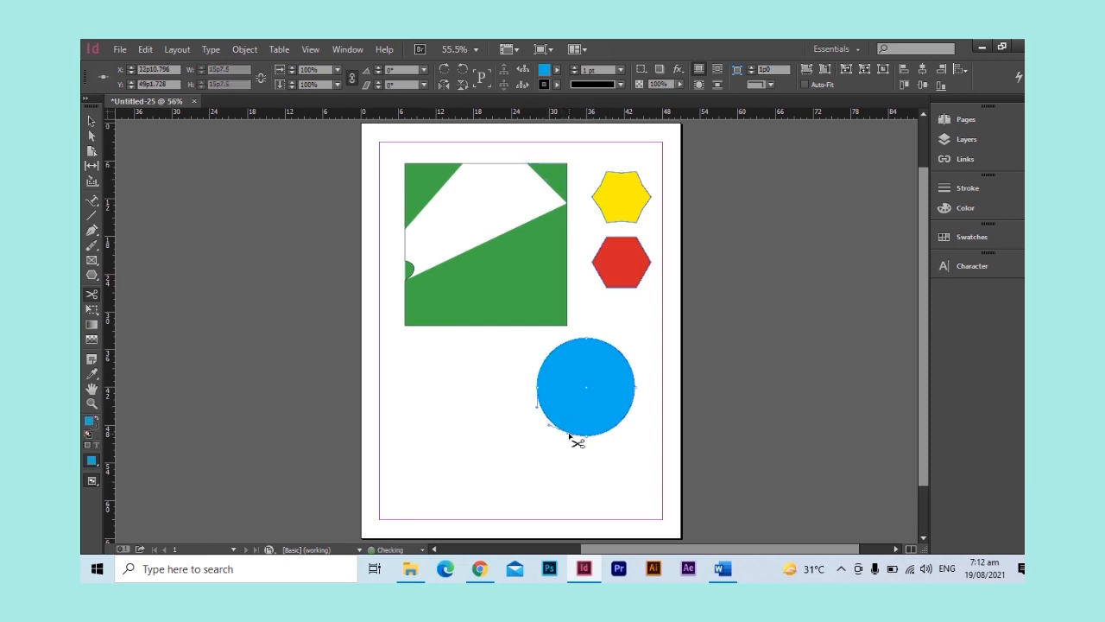
left_click(586, 338)
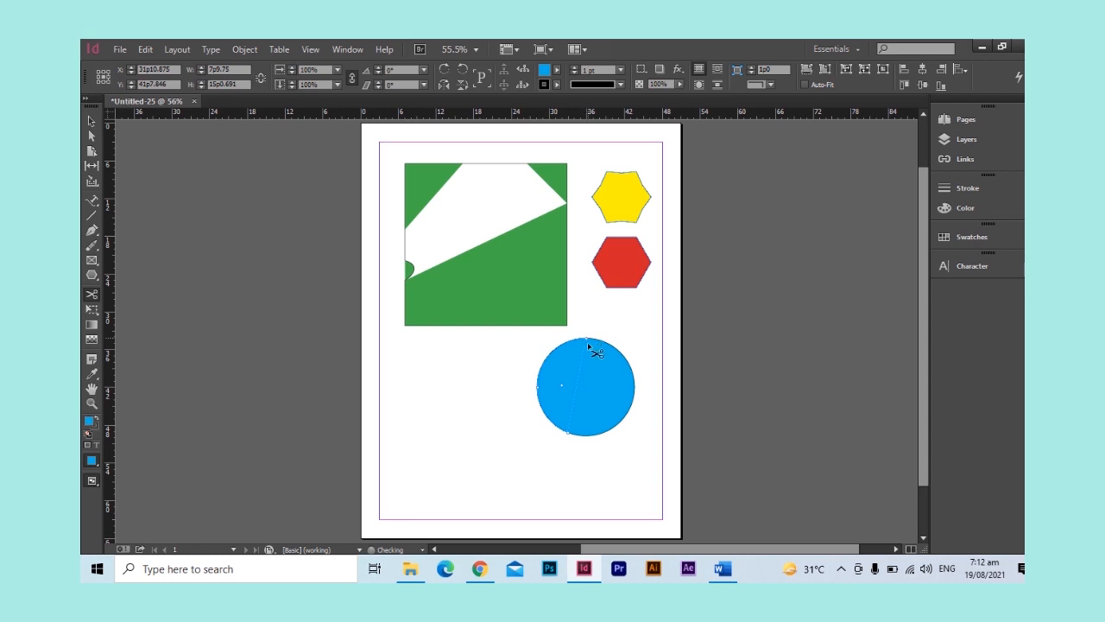
left_click(619, 350)
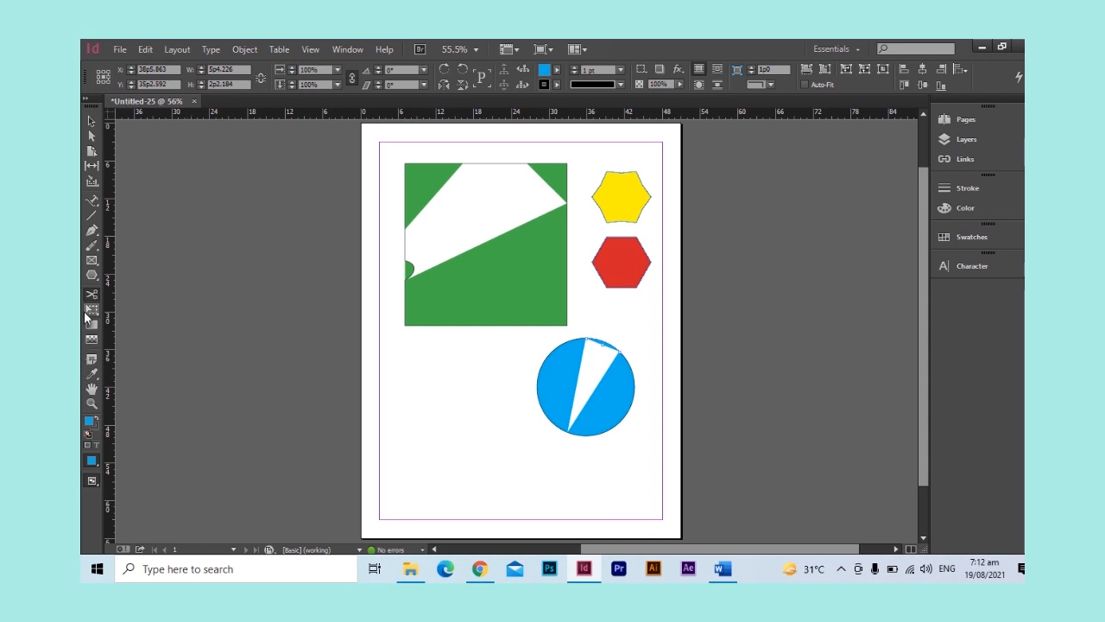
Step: Enlarge the large lower green piece to about 30p4.5 by 25p3 with Free Transform and move it to the page's lower-left area
left_click(87, 316)
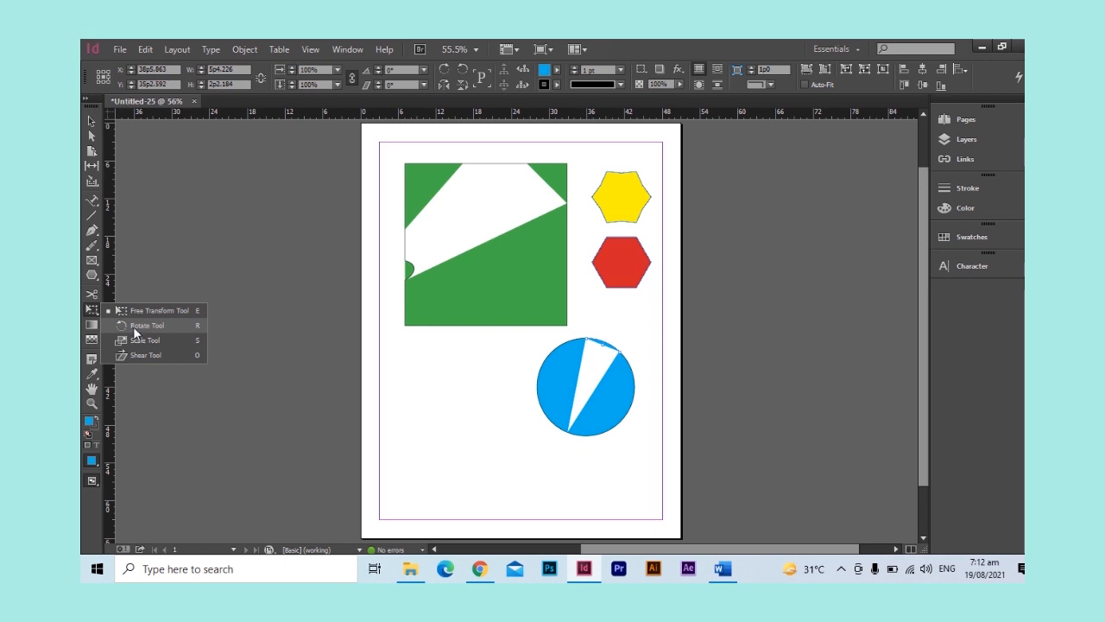
left_click(159, 311)
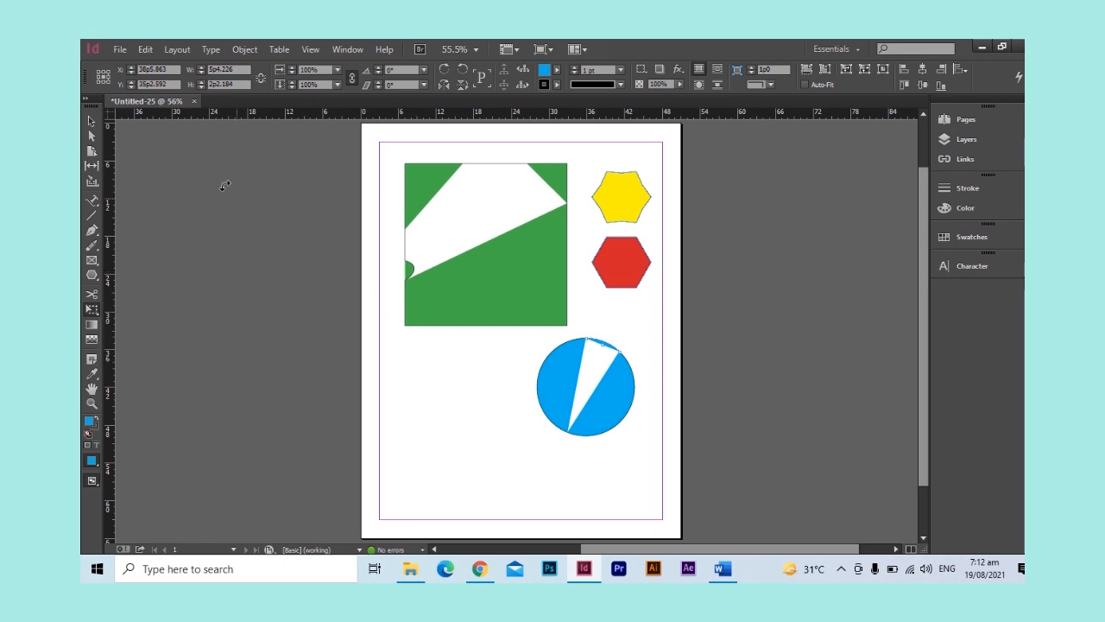
left_click(88, 119)
left_click(516, 311)
left_click(92, 313)
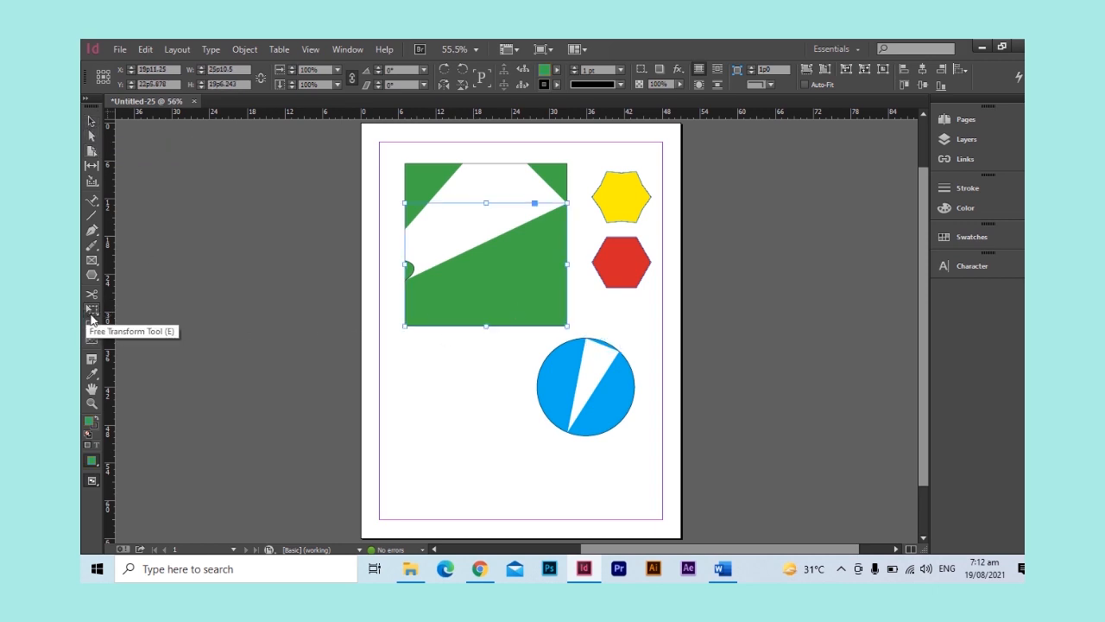
left_click_drag(568, 204, 595, 167)
left_click_drag(523, 270, 468, 441)
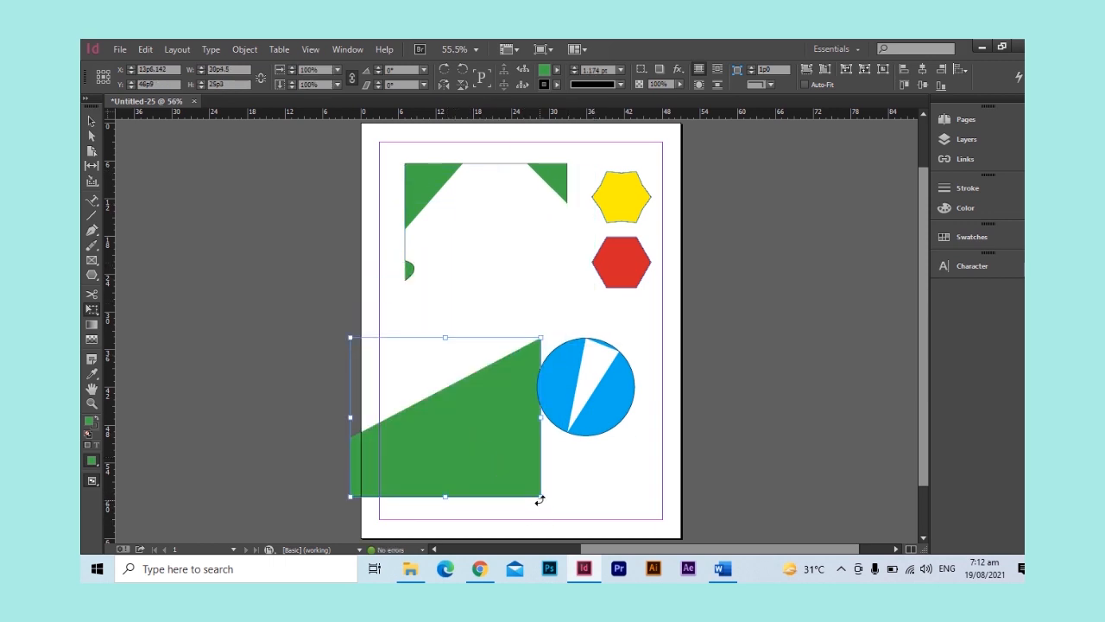
Step: Reduce the large green piece to about 21p1 by 17p1 and move it just below the small curved green piece
left_click_drag(542, 497, 503, 457)
left_click_drag(394, 395, 439, 447)
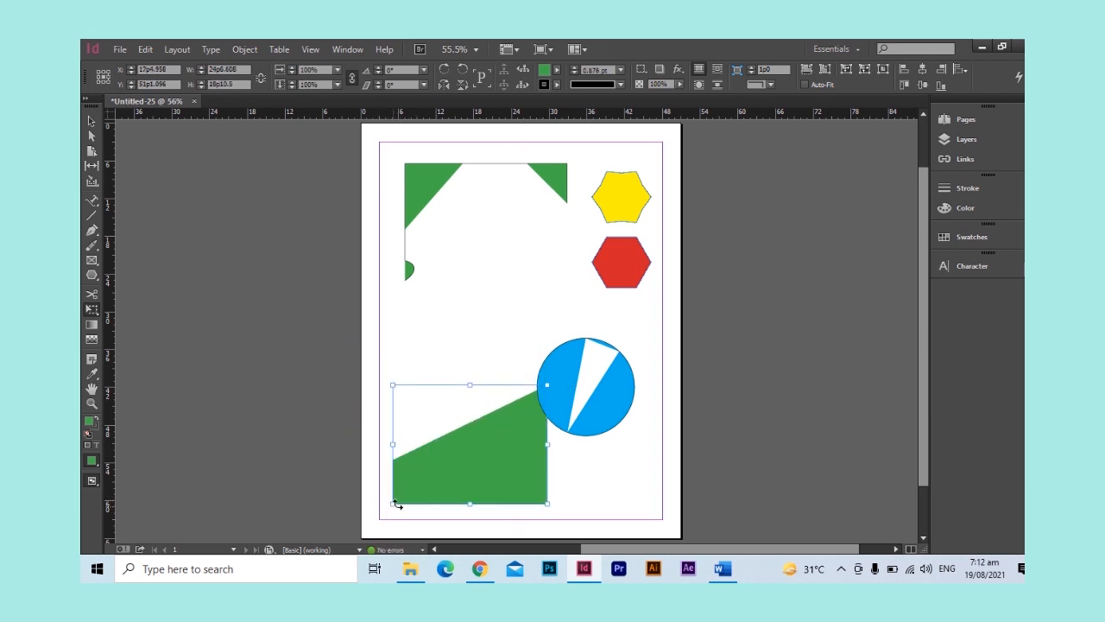
left_click_drag(390, 503, 415, 493)
left_click_drag(473, 462, 449, 378)
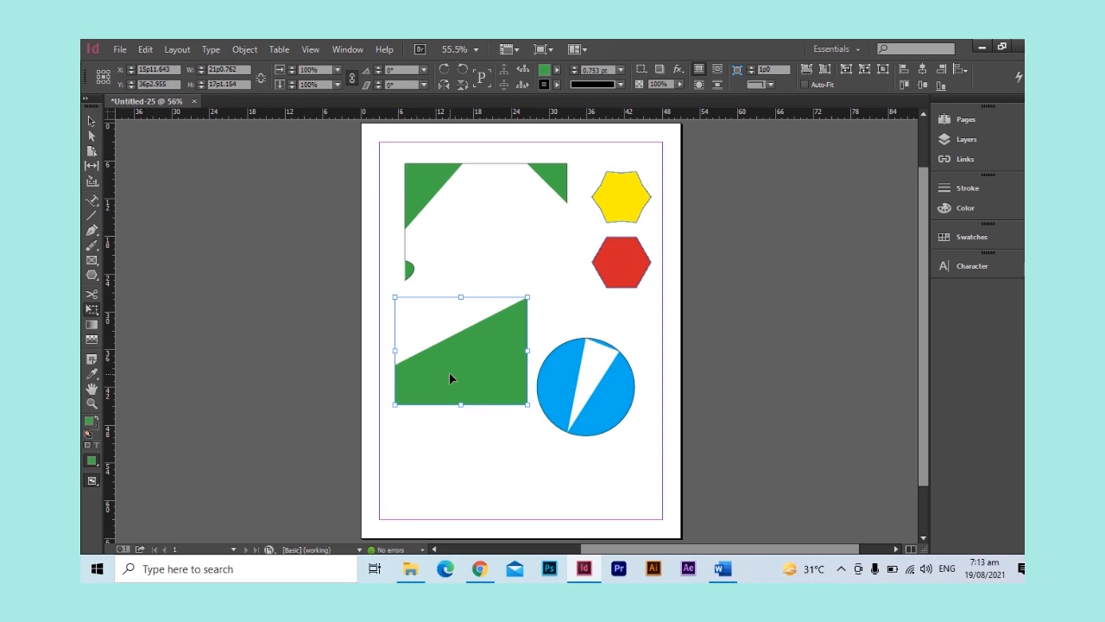
Step: Move the left piece of the blue circle below the green shape and resize it to about 10p9 by 14p10
left_click(91, 121)
left_click_drag(566, 377, 491, 478)
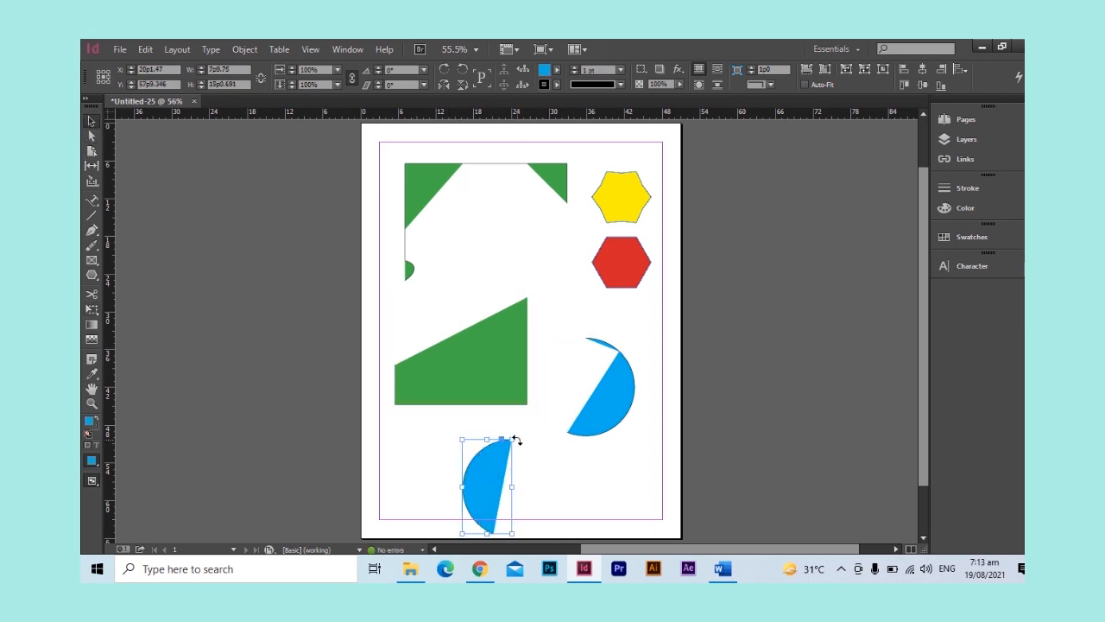
left_click_drag(512, 439, 476, 447)
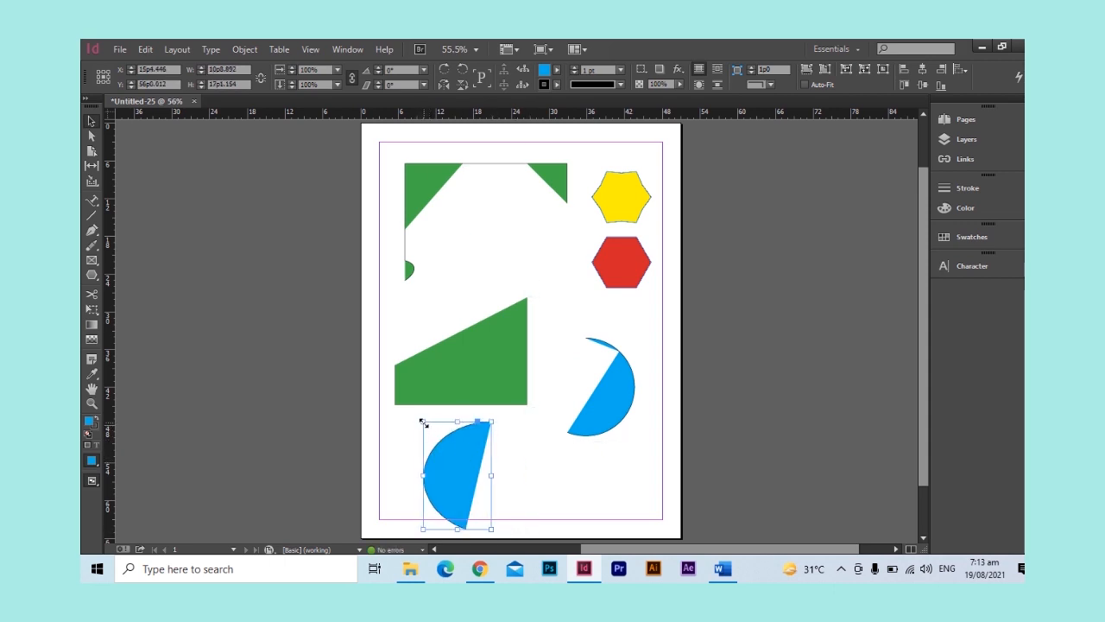
left_click_drag(423, 421, 414, 419)
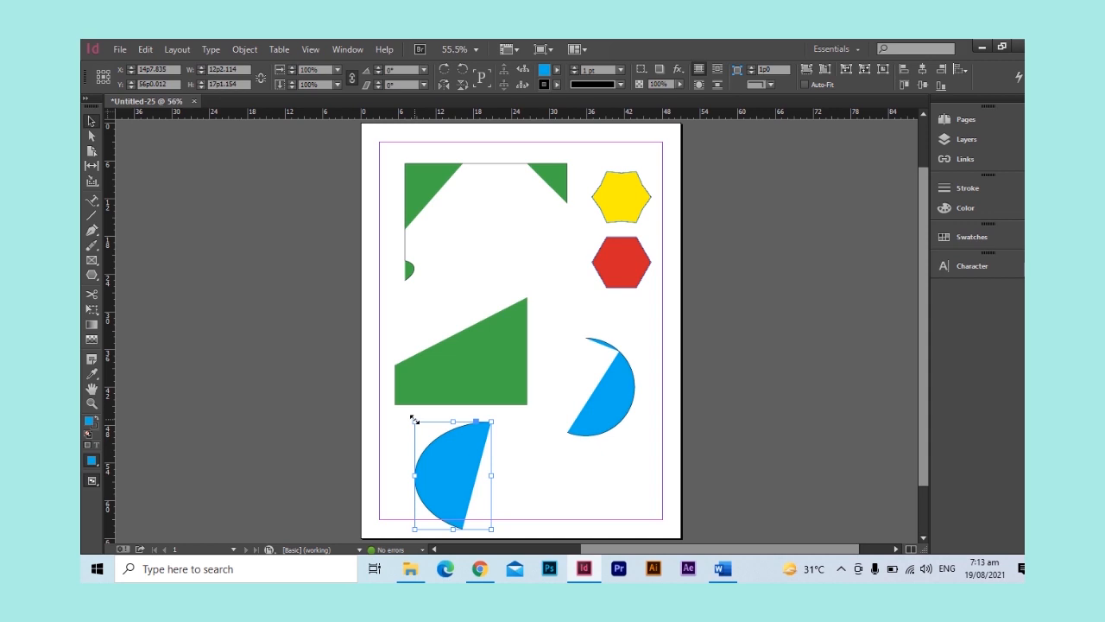
left_click_drag(413, 419, 423, 436)
left_click_drag(456, 471, 462, 465)
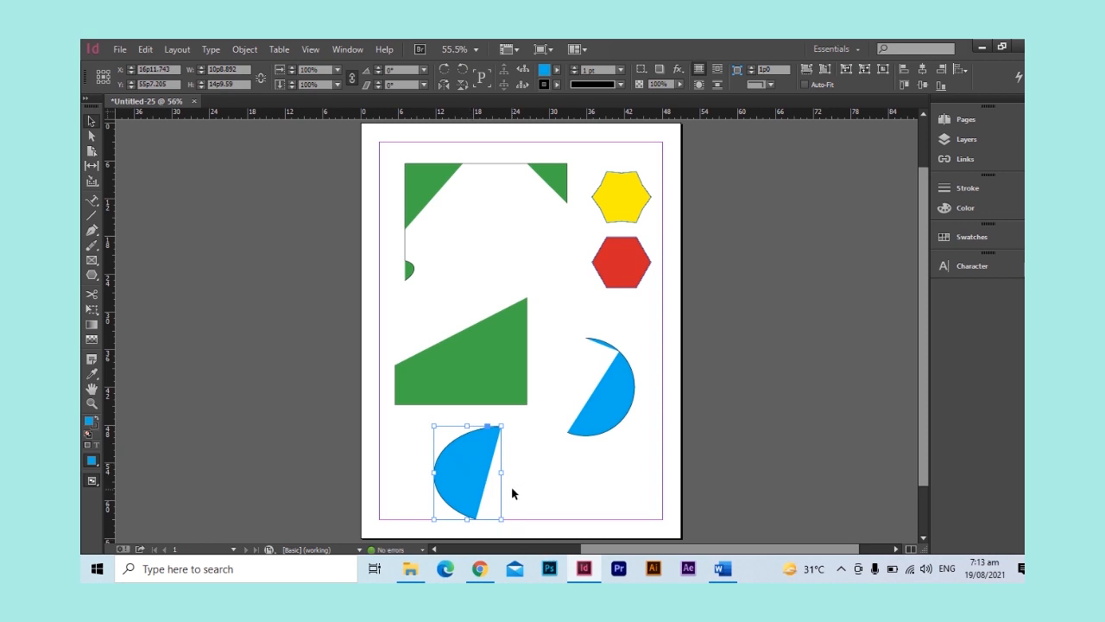
Step: Stretch the moved blue piece to about 21p1 wide by 16p7.5 high
left_click_drag(506, 473, 526, 472)
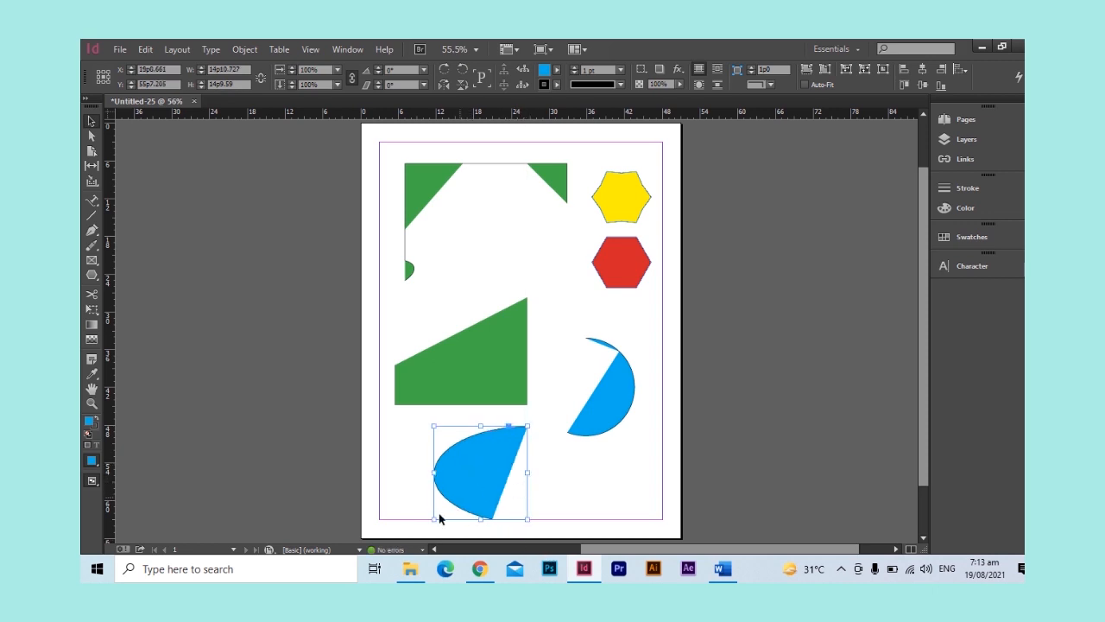
left_click_drag(434, 425, 421, 420)
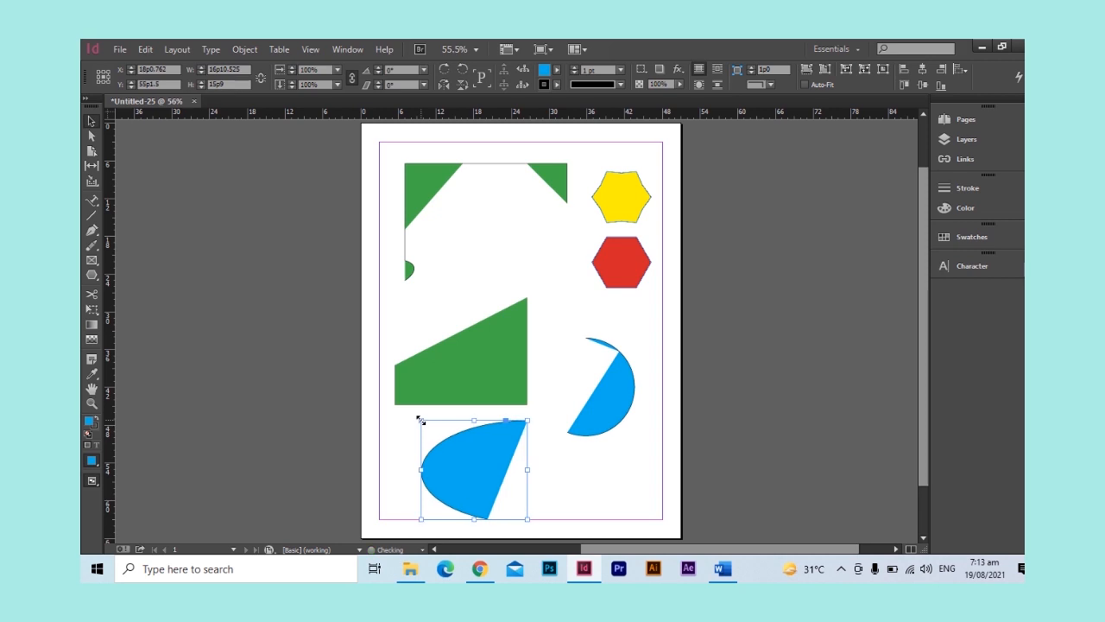
mouse_move(419, 519)
left_mouse_down()
mouse_move(383, 494)
mouse_move(416, 497)
left_mouse_up()
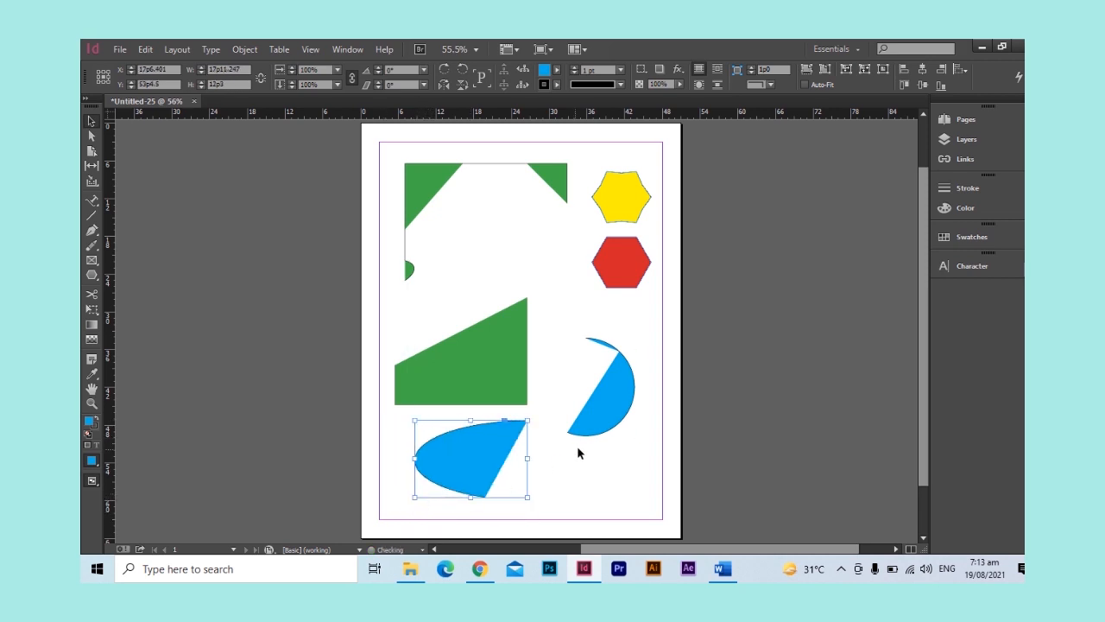
left_click_drag(526, 497, 546, 505)
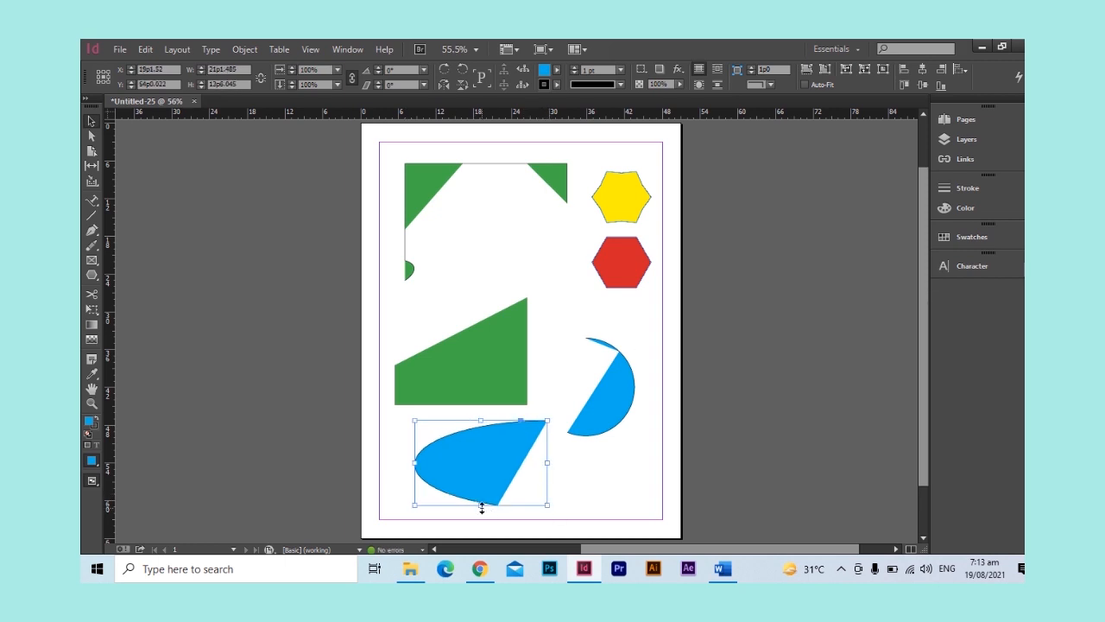
left_click_drag(481, 510, 481, 519)
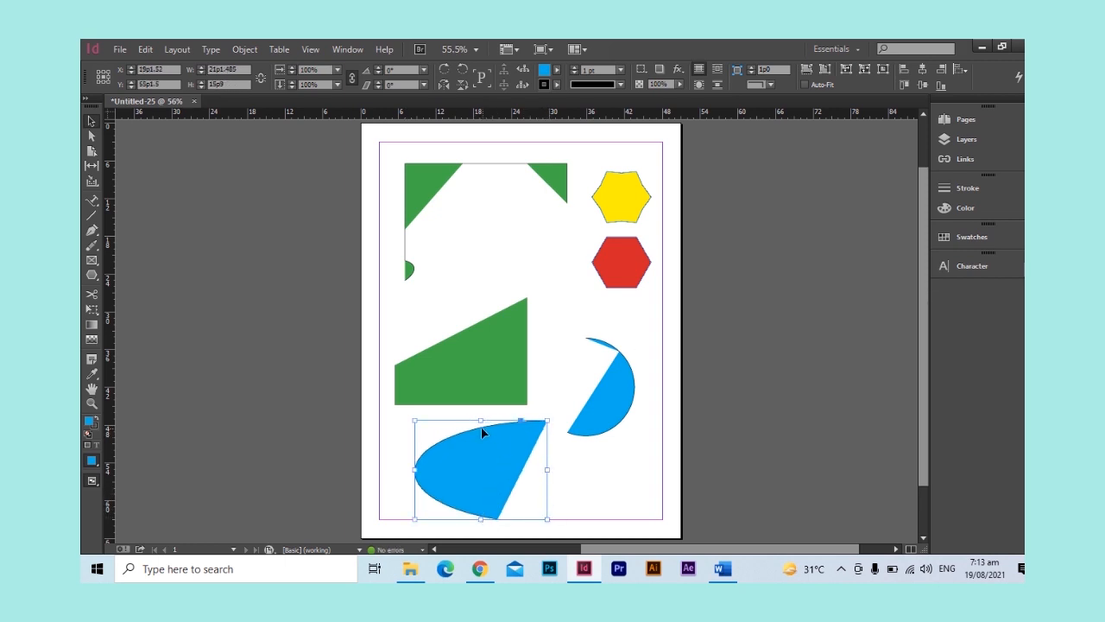
left_click_drag(481, 421, 481, 416)
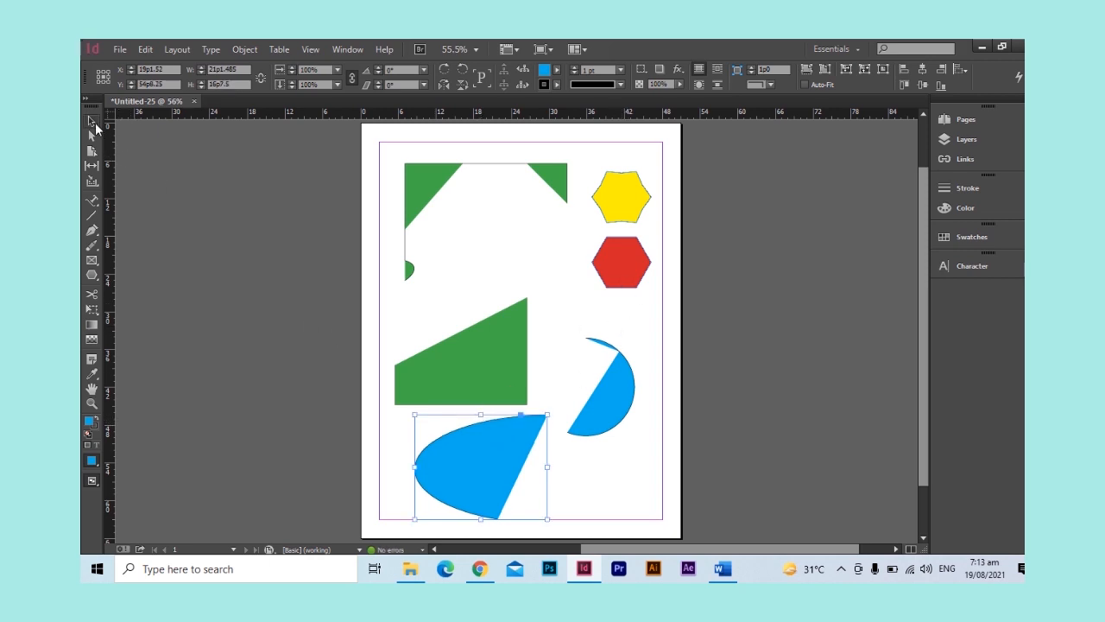
Step: Enlarge the red hexagon to about 19p6 by 15p9 with Free Transform
left_click(610, 270)
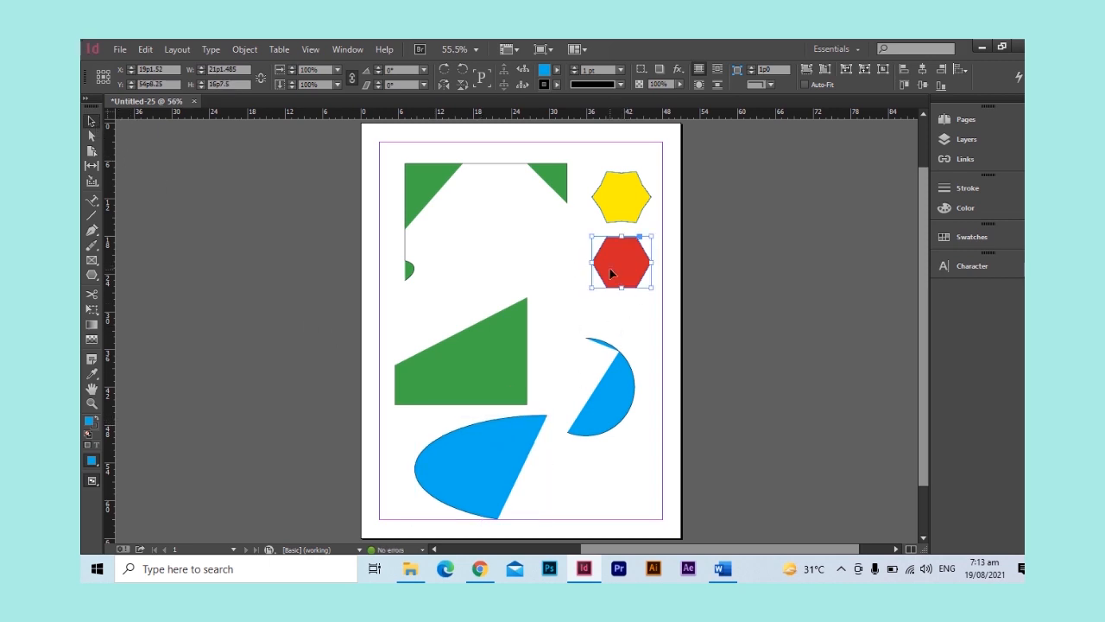
left_click(90, 261)
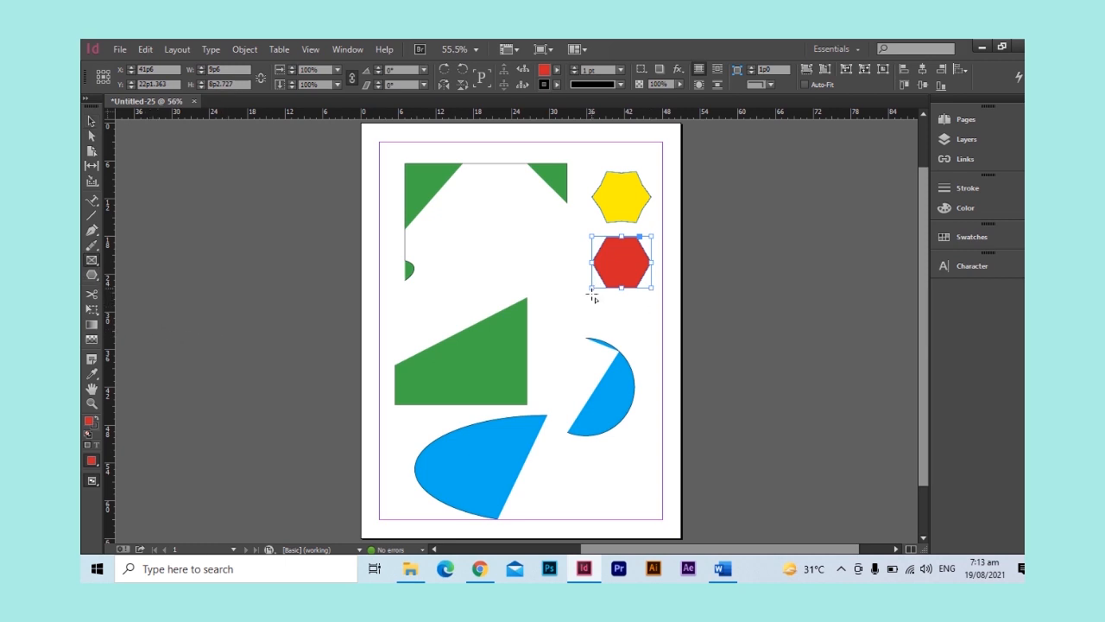
left_click(91, 310)
left_click_drag(590, 289, 528, 219)
Step: Rotate the red hexagon about its centre to -165° with the Rotate tool
left_click(91, 310)
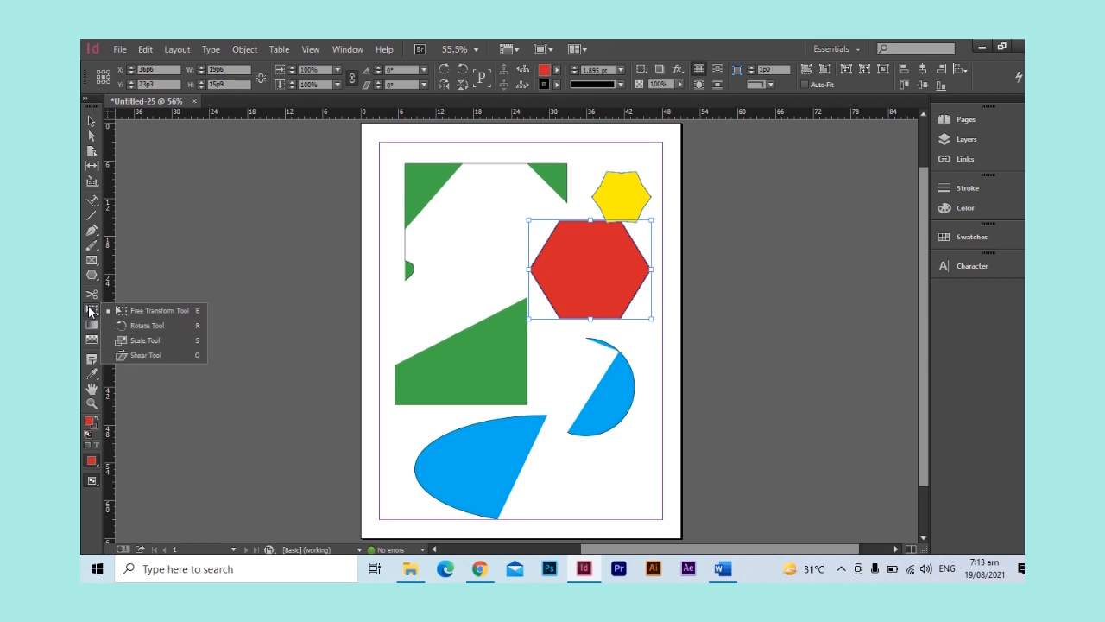
left_click(131, 325)
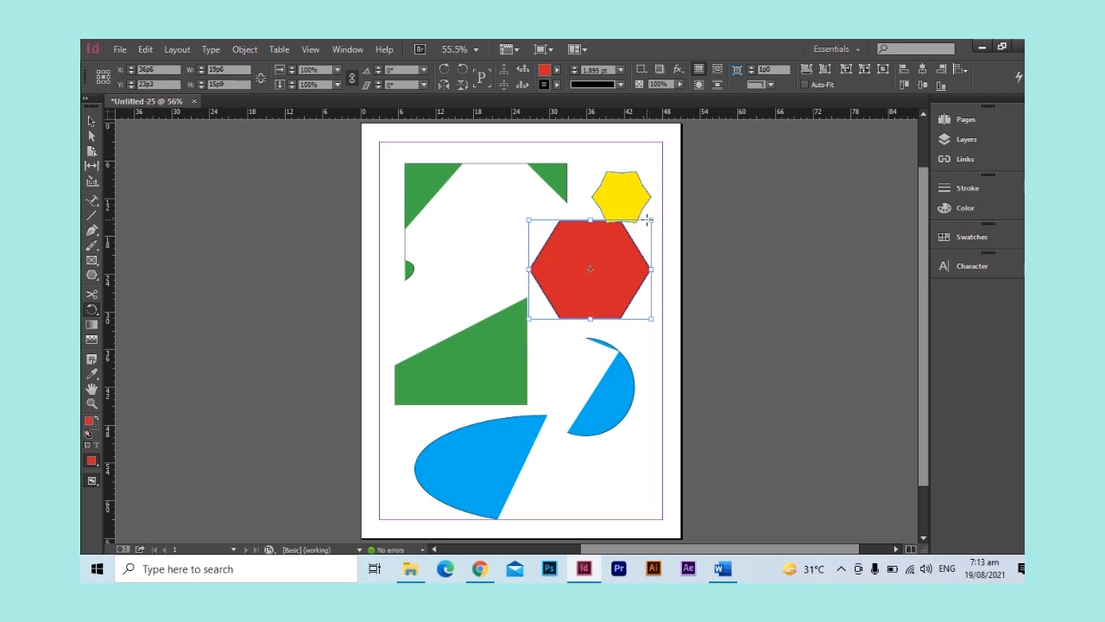
left_click_drag(653, 220, 542, 328)
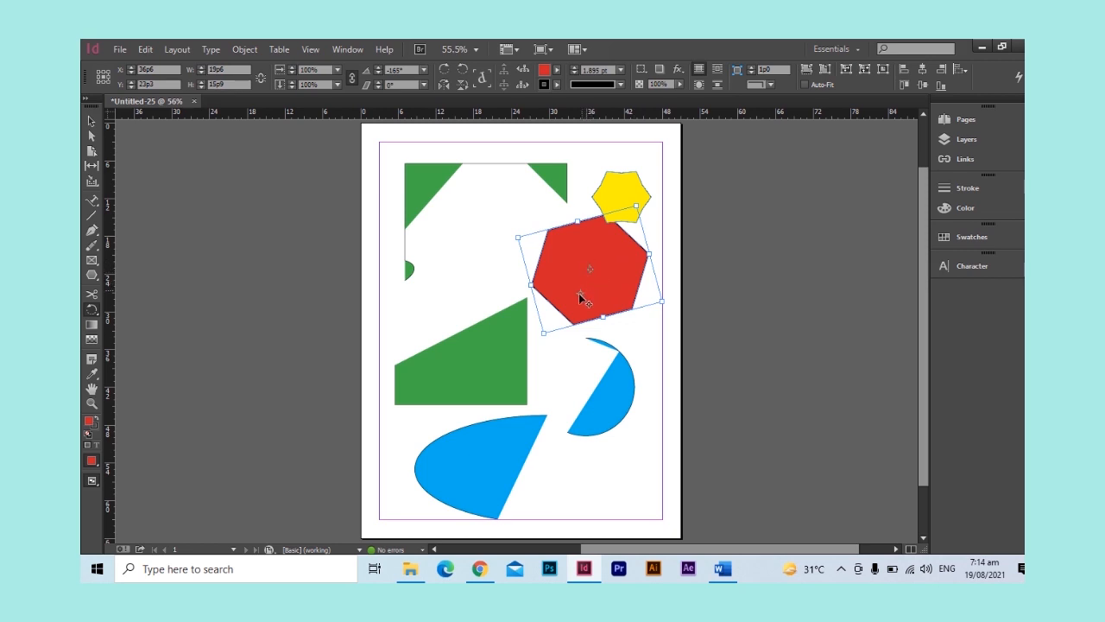
Step: Rotate the red hexagon to about -110.5° around a new reference point just below it
left_click(556, 352)
left_click_drag(637, 206, 517, 254)
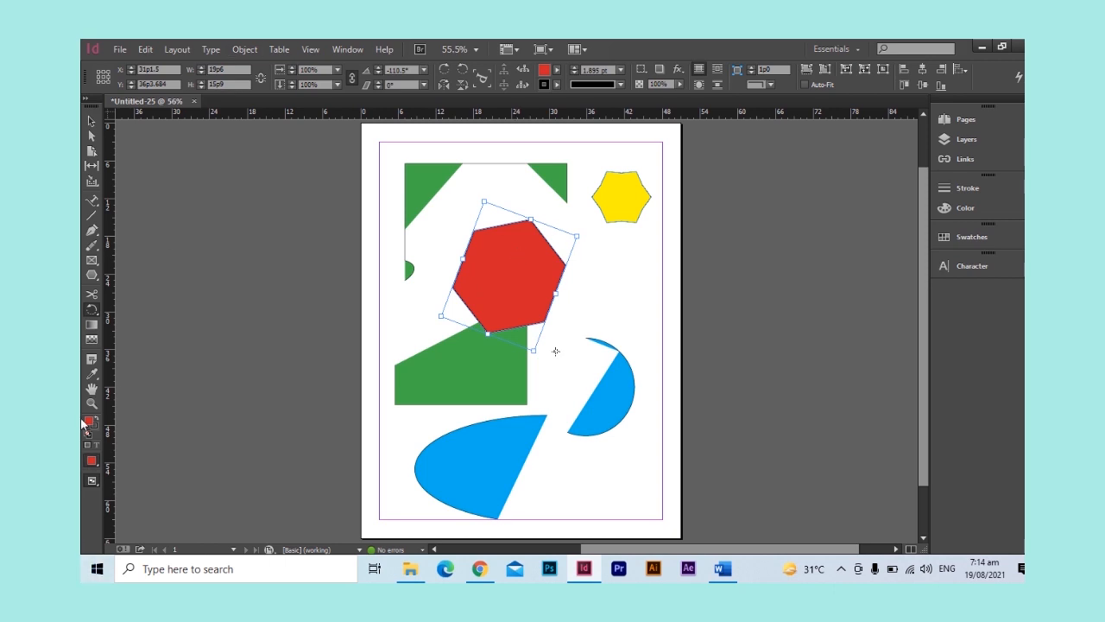
Step: Scale the yellow polygon to about 22p4 by 18p1, then to about 3p4 by 30p9 from a reference point below it
left_click(95, 312)
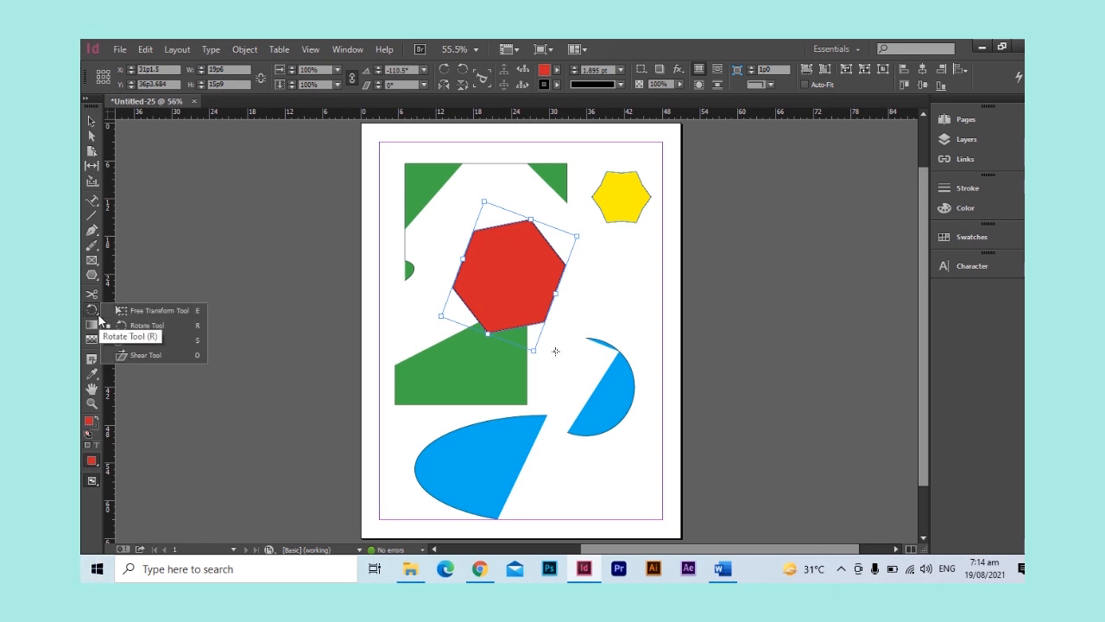
left_click(157, 343)
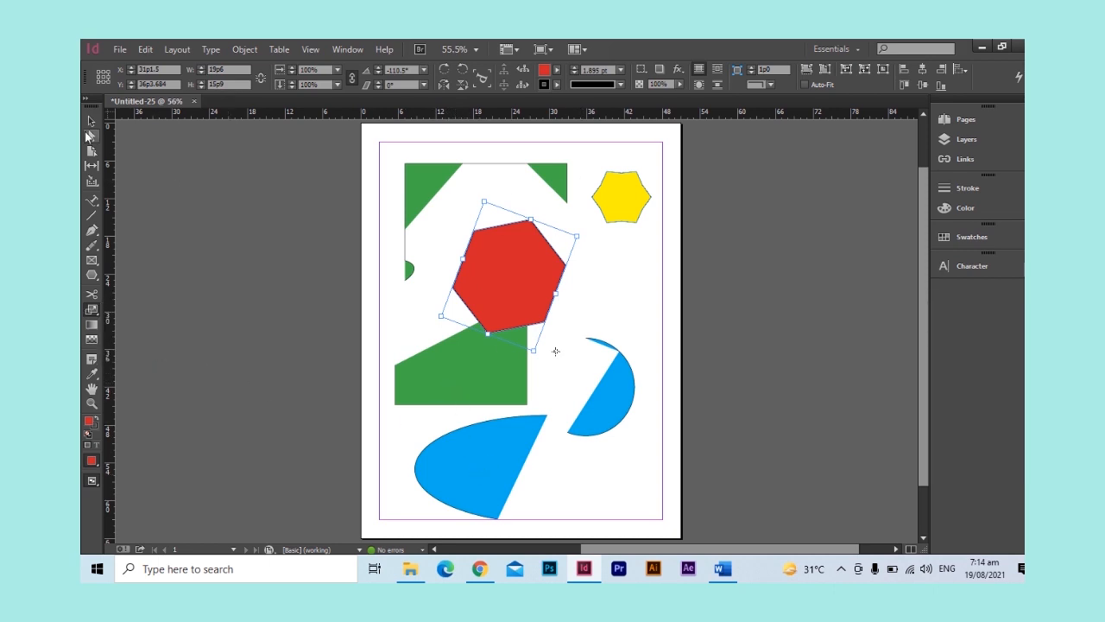
left_click(91, 126)
left_click(611, 200)
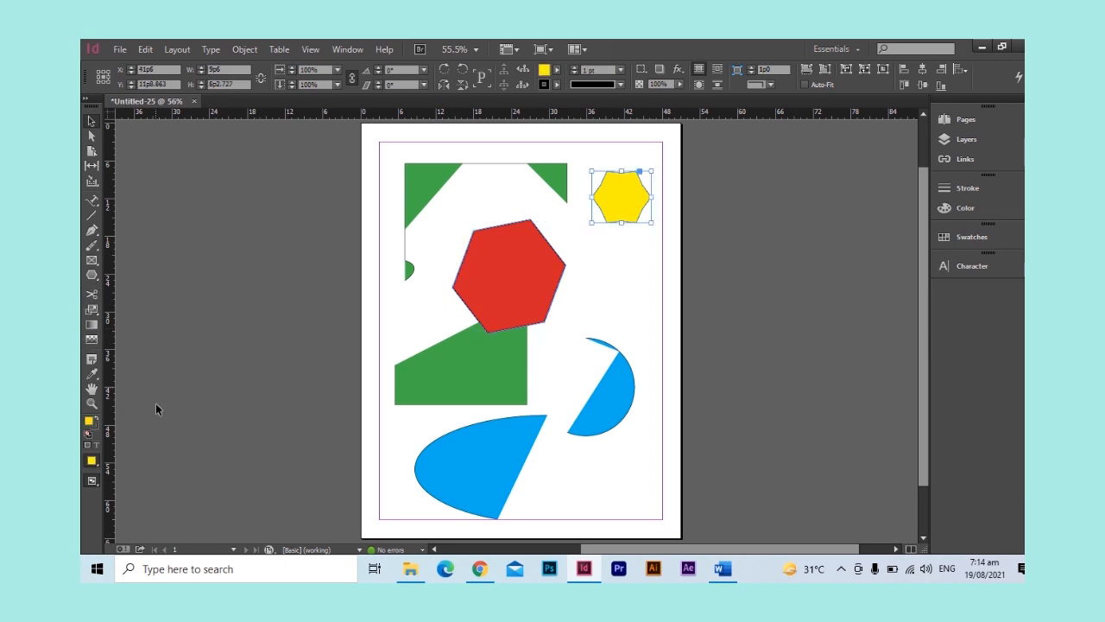
left_click(95, 278)
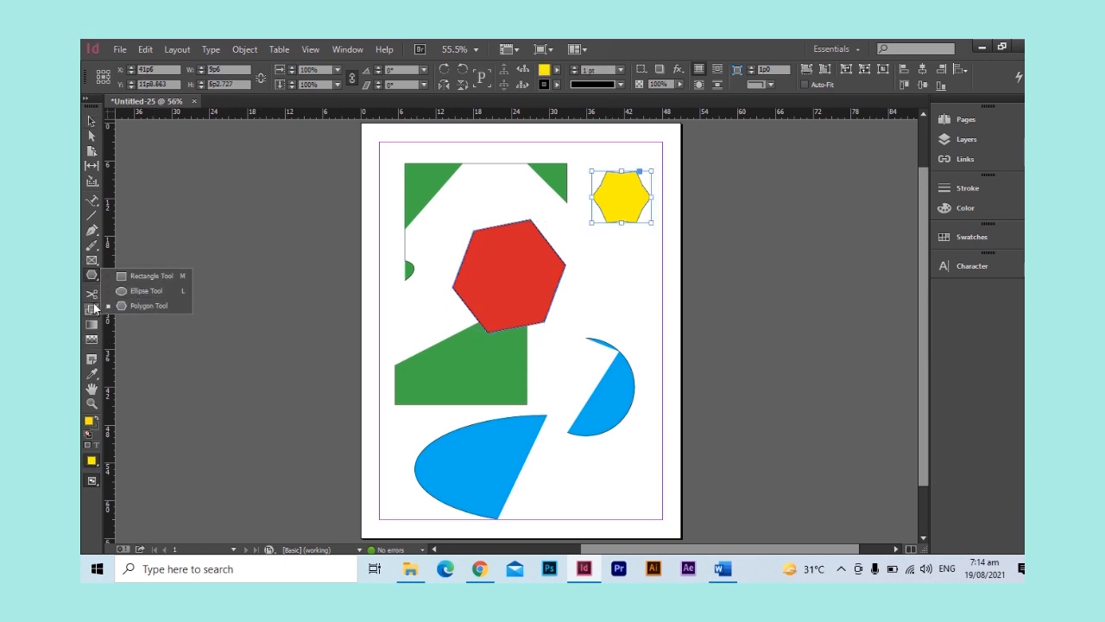
left_click(93, 311)
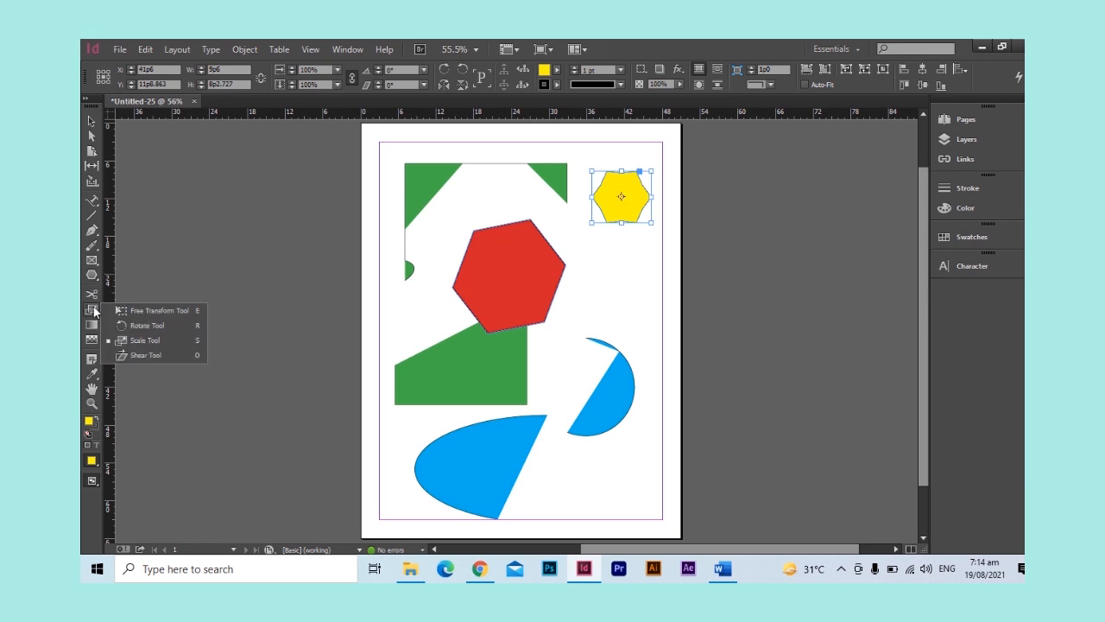
left_click(152, 343)
left_click_drag(591, 223, 550, 249)
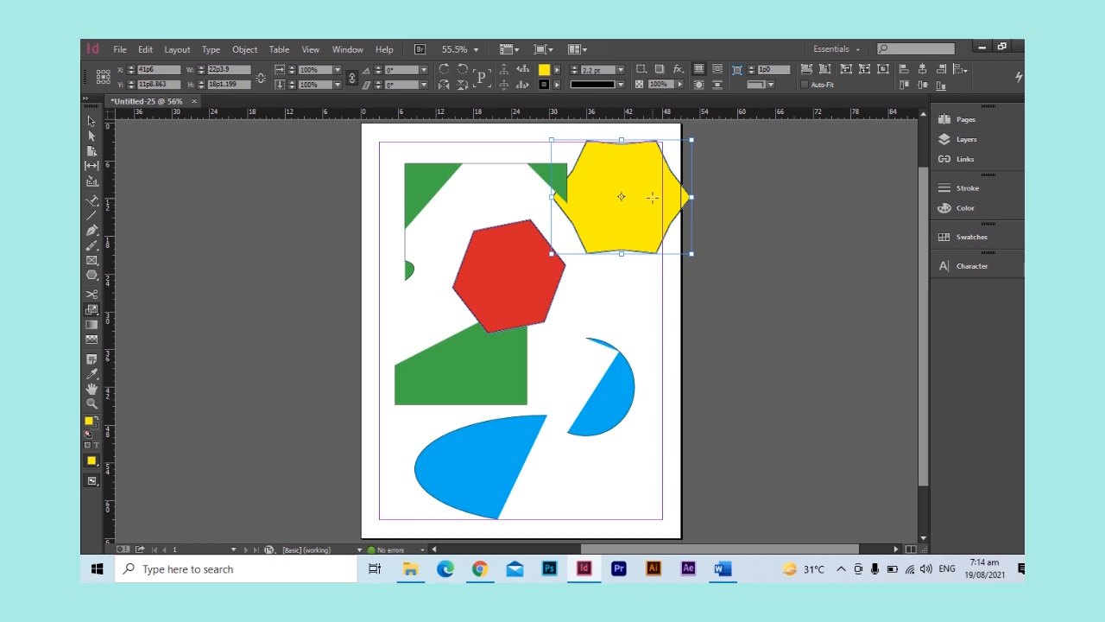
left_click(577, 276)
left_click_drag(551, 254, 573, 240)
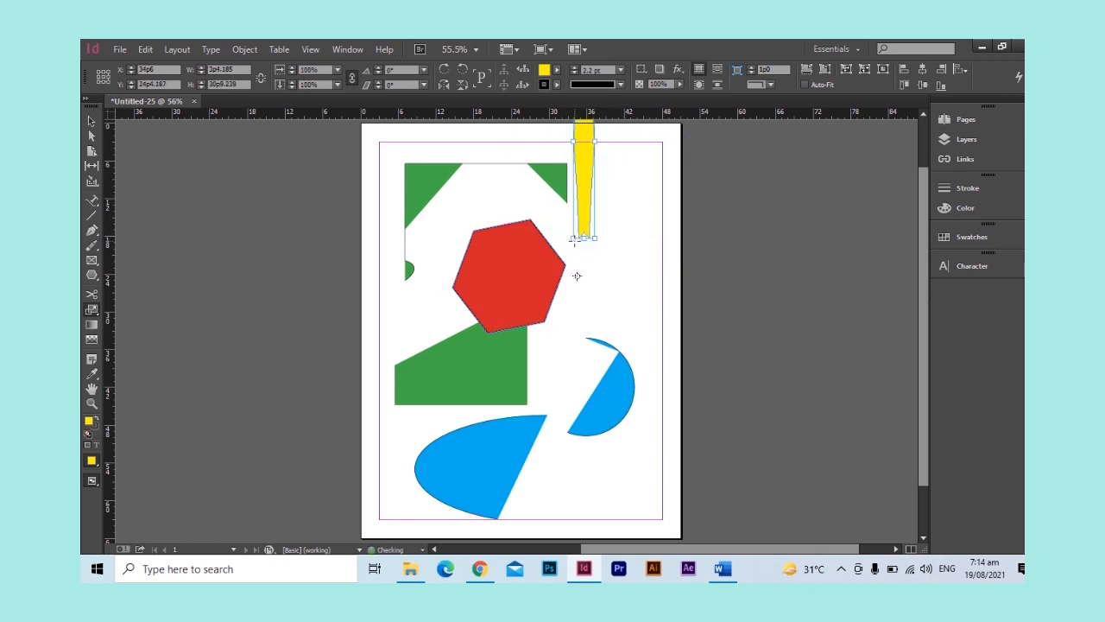
Step: Undo both scalings of the yellow polygon and the last rotation of the red hexagon
key("ctrl+z")
key("ctrl+z")
key("ctrl+z")
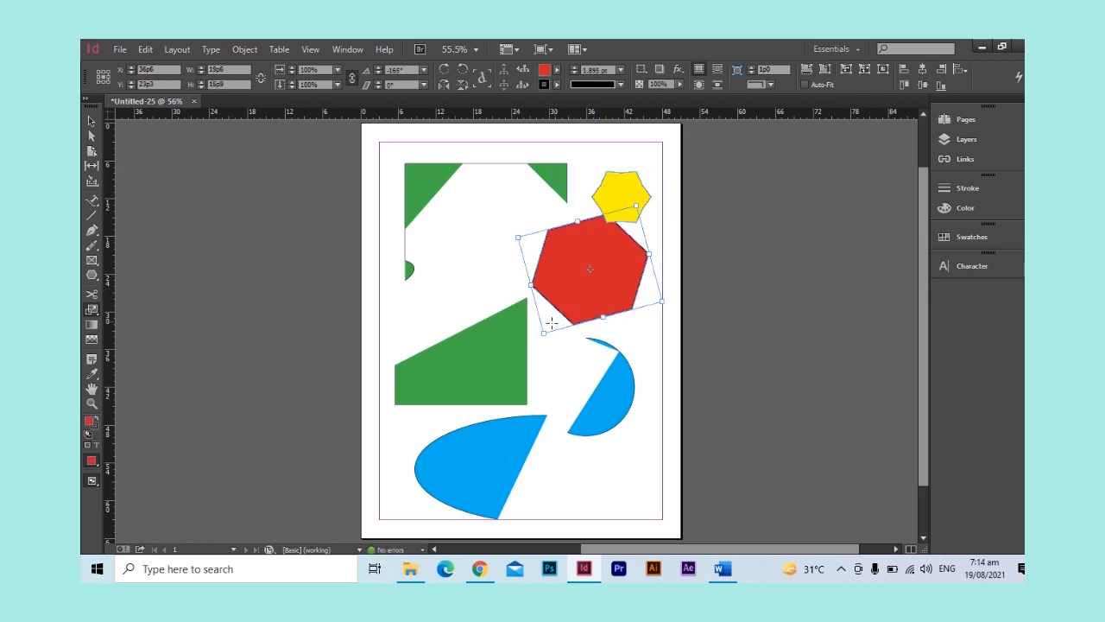
Step: Shrink the rotated red hexagon to about 10p2 by 11p6 with the Scale tool
right_click(92, 309)
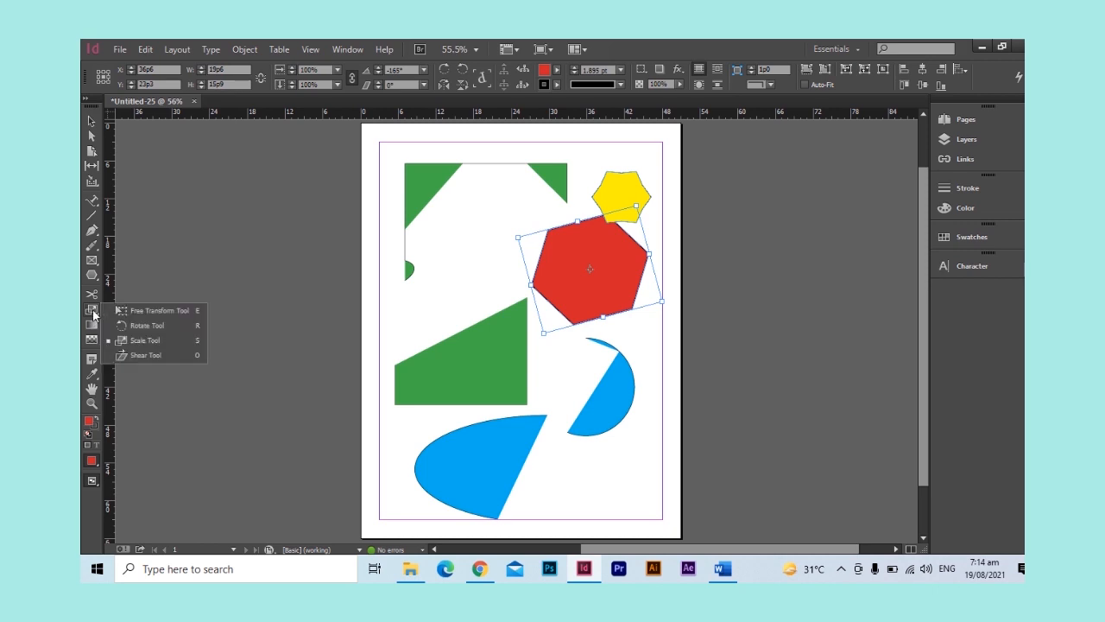
left_click(152, 340)
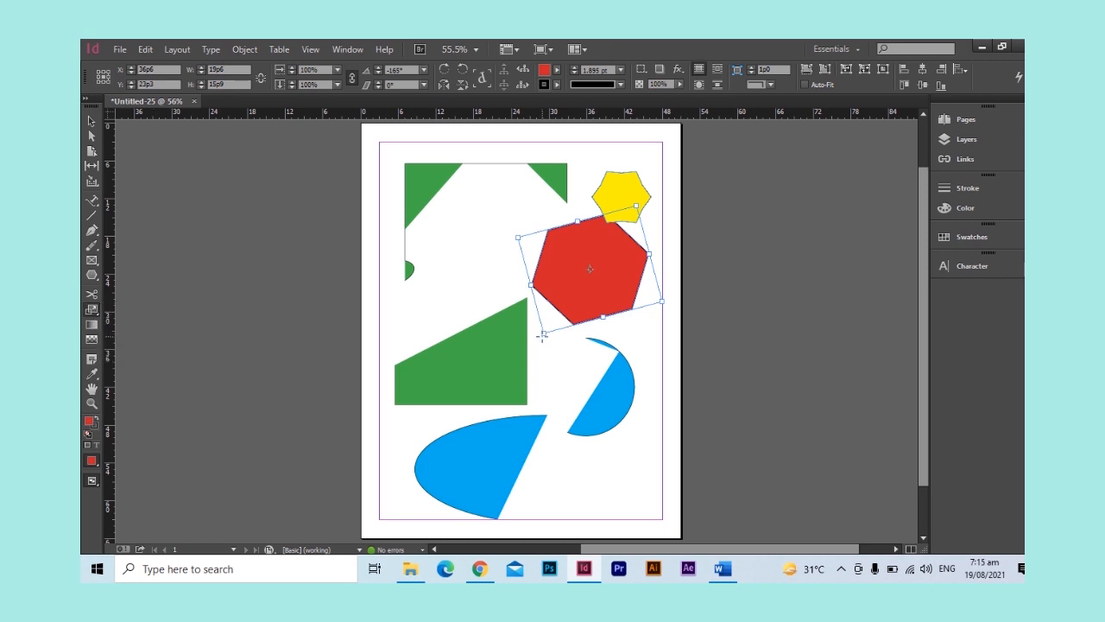
left_click_drag(542, 332, 566, 316)
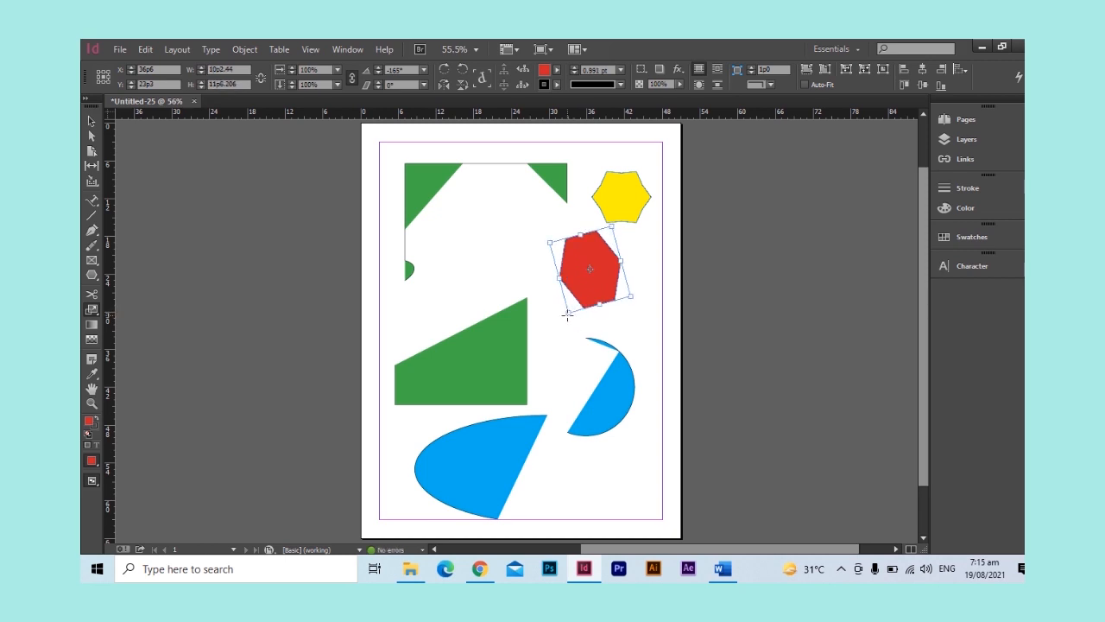
Step: Skew the red hexagon about its centre in several passes with the Shear tool, ending at a shear angle of about -24.4°
left_click(92, 122)
left_click(91, 309)
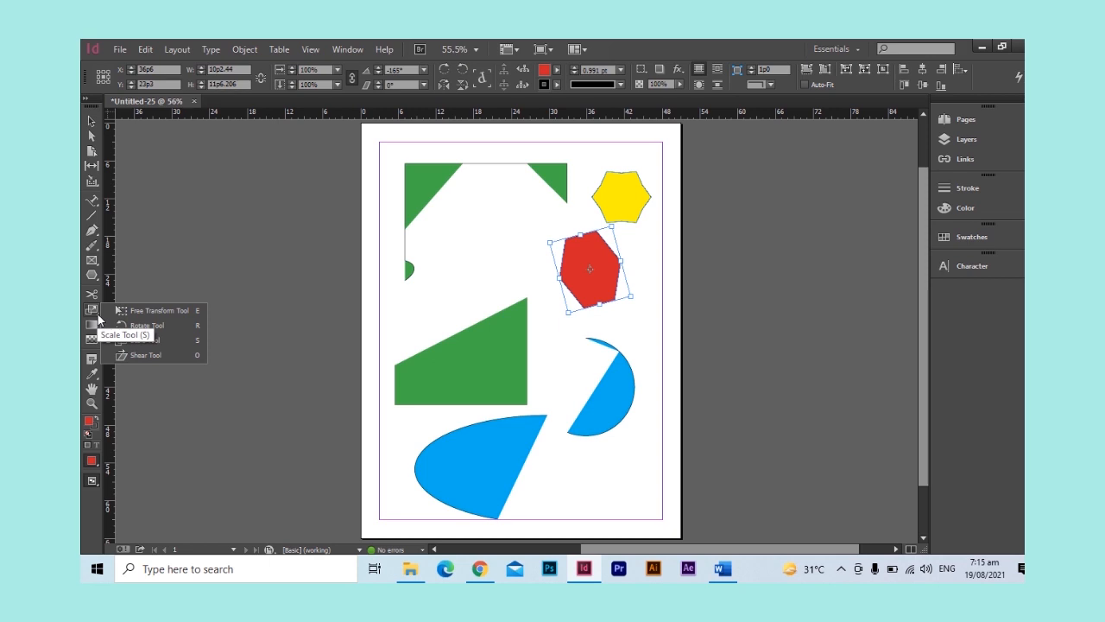
left_click(150, 356)
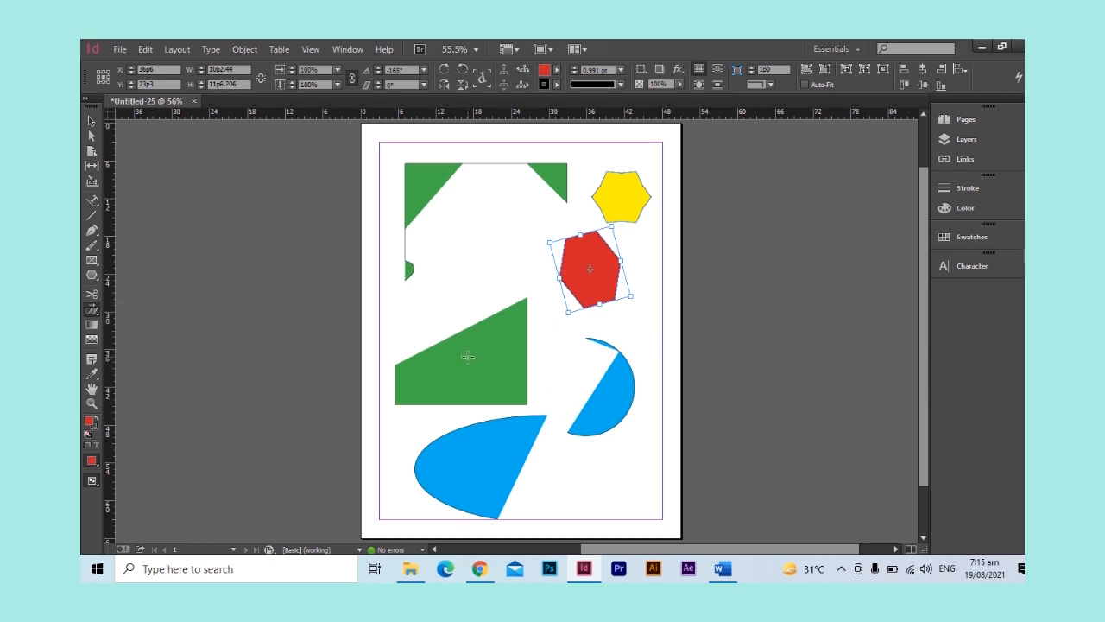
mouse_move(566, 316)
left_mouse_down()
mouse_move(548, 342)
mouse_move(557, 323)
left_mouse_up()
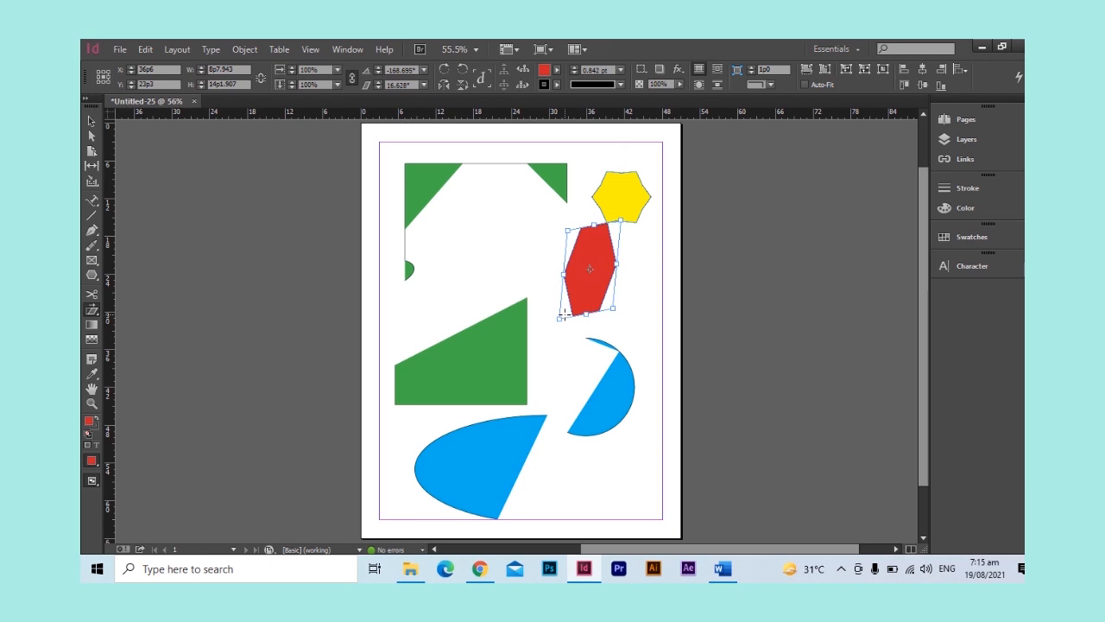
mouse_move(559, 320)
left_mouse_down()
mouse_move(600, 316)
mouse_move(579, 323)
mouse_move(573, 301)
mouse_move(590, 302)
mouse_move(571, 303)
left_mouse_up()
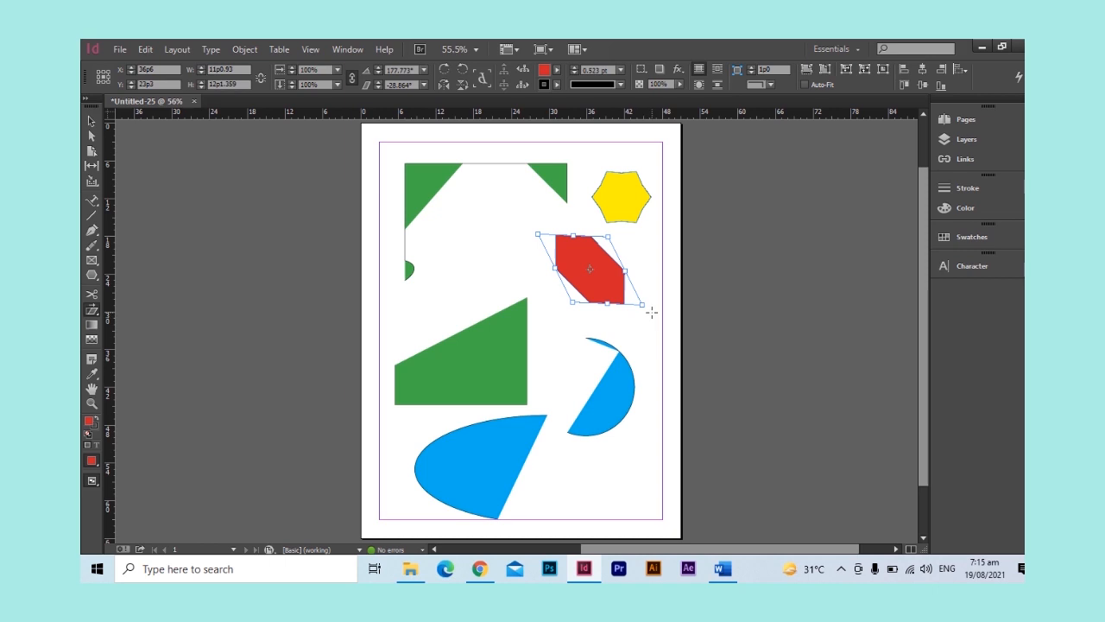
mouse_move(644, 303)
left_mouse_down()
mouse_move(647, 285)
mouse_move(646, 294)
left_mouse_up()
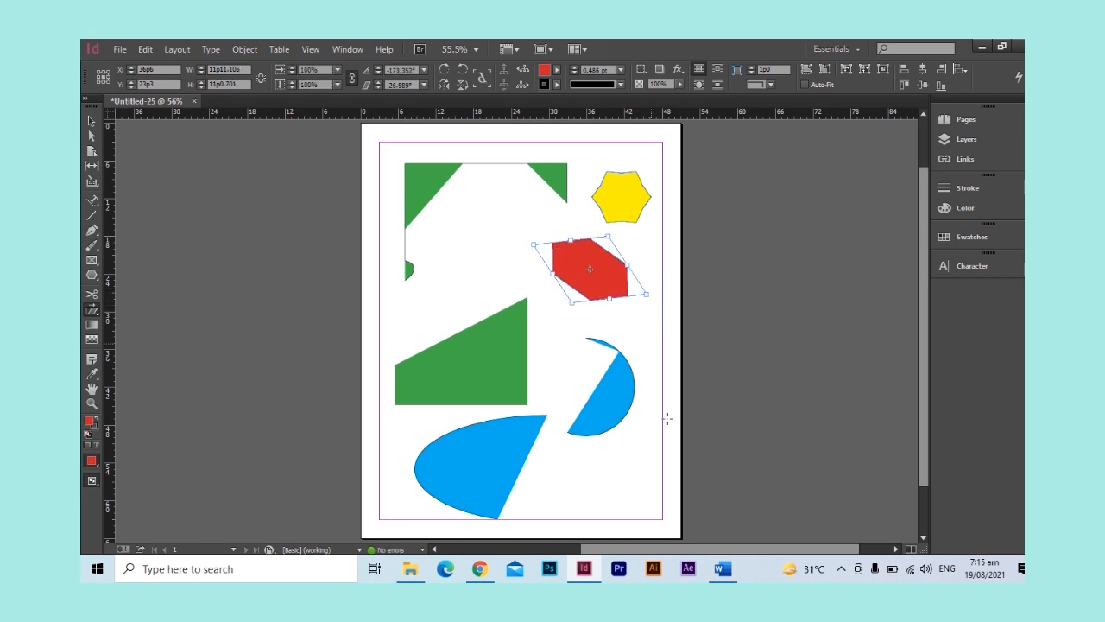
left_click_drag(531, 242, 532, 248)
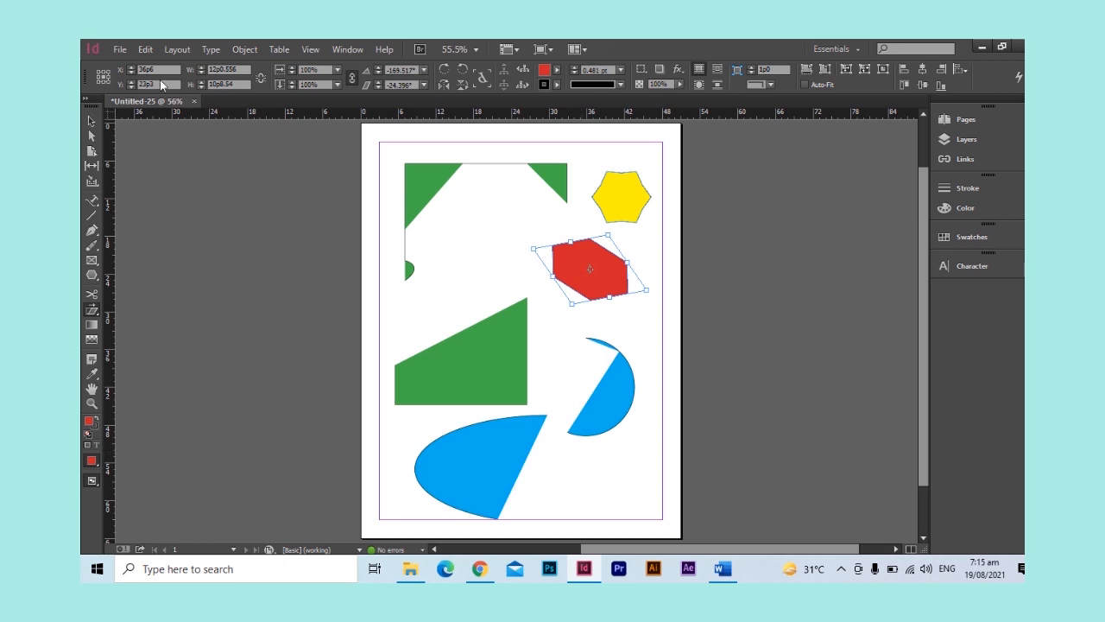
left_click(90, 124)
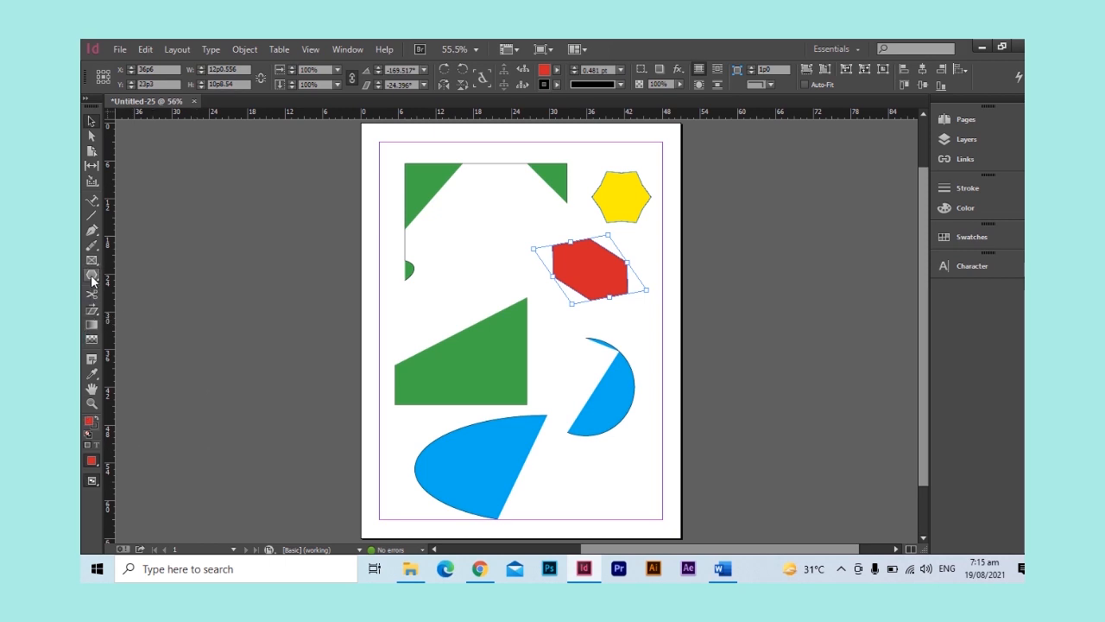
left_click_drag(92, 274, 107, 281)
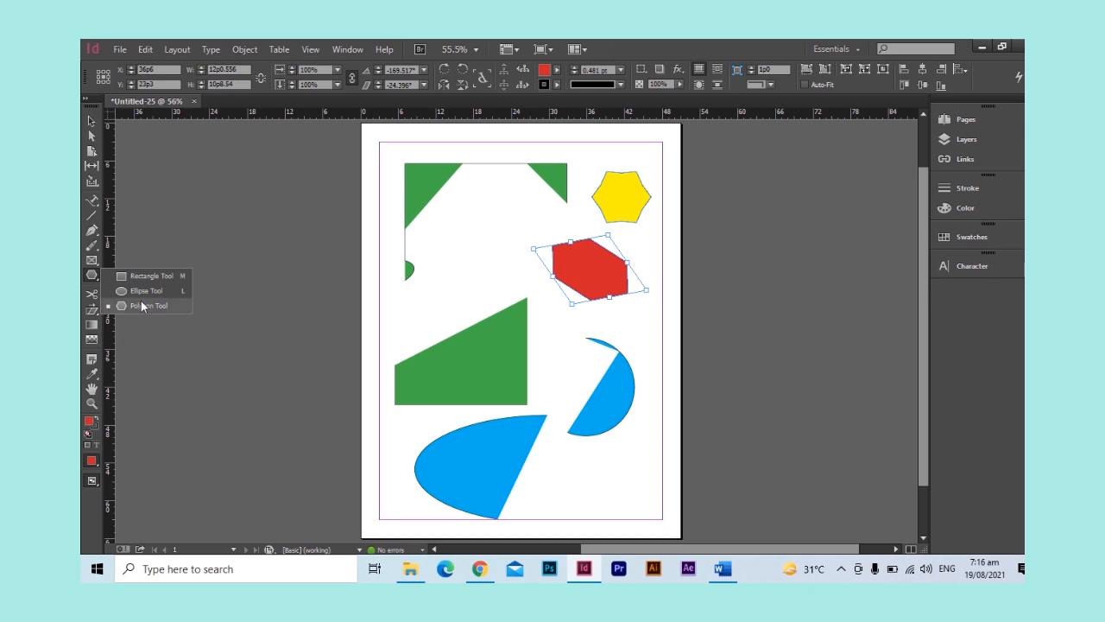
left_click(91, 298)
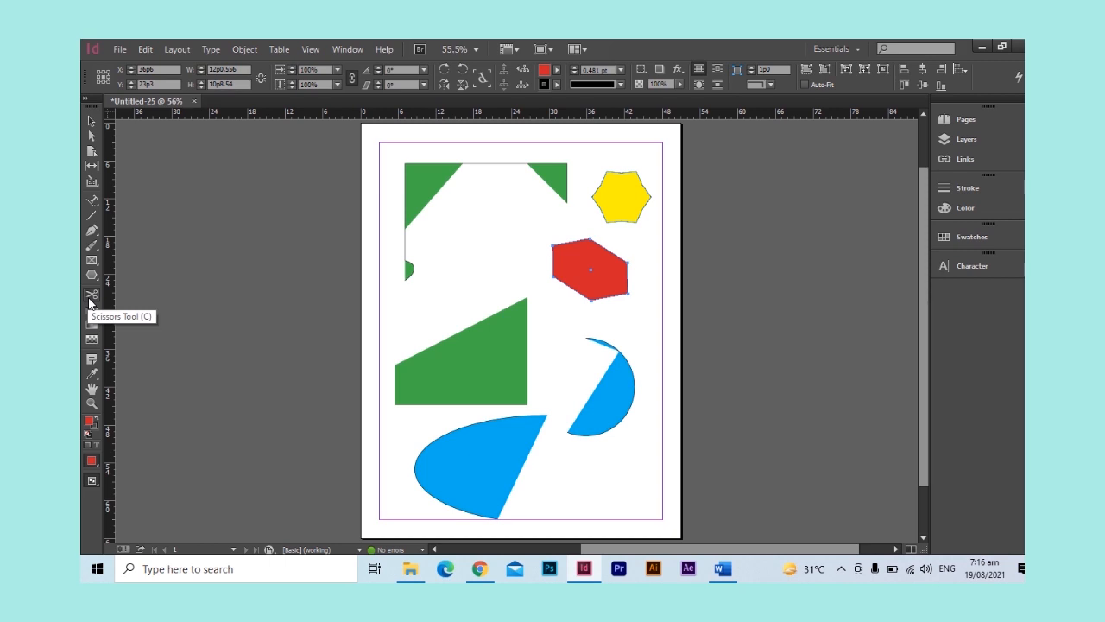
left_click(92, 311)
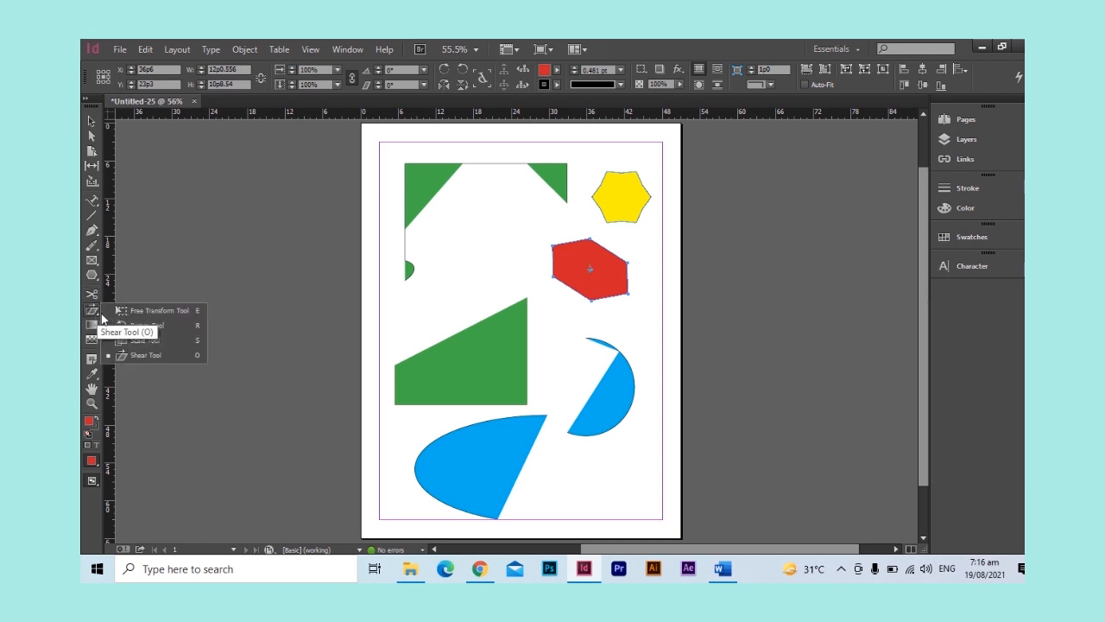